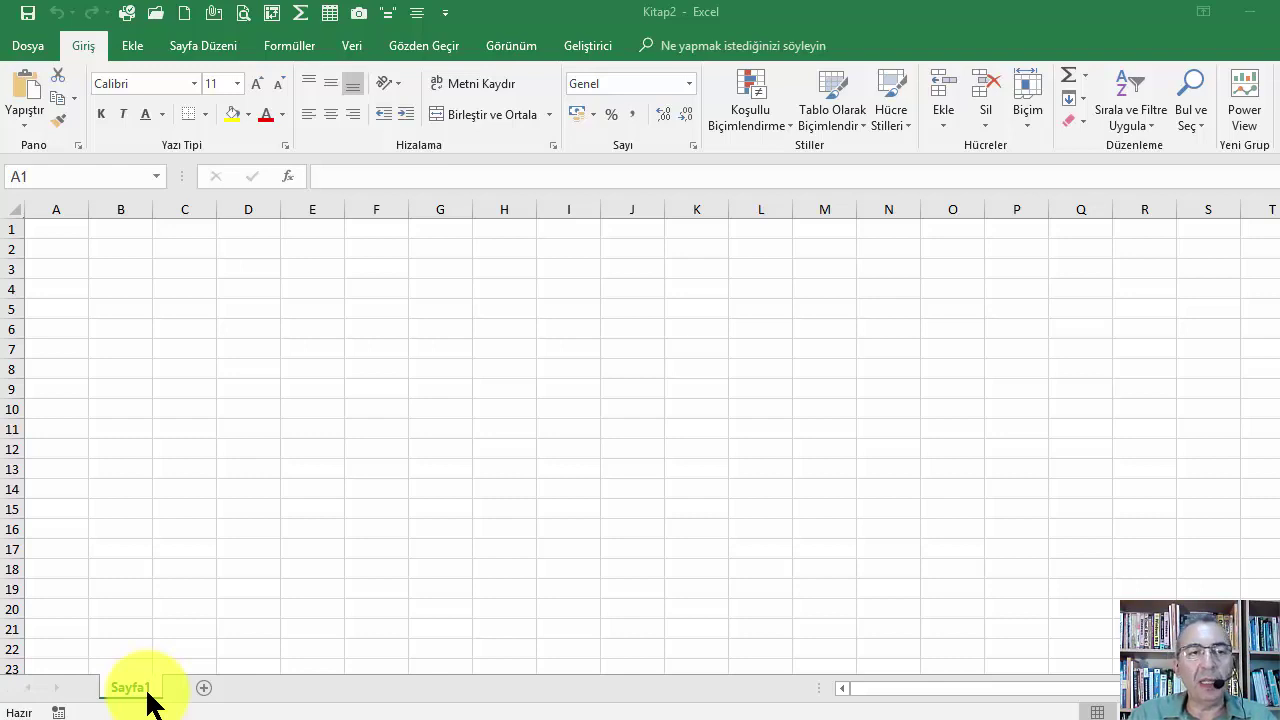
- Open KE-02-T-13-Sayfa Kopyalama from the Dosya > Aç > Son kullanılanlar list
left_click(30, 52)
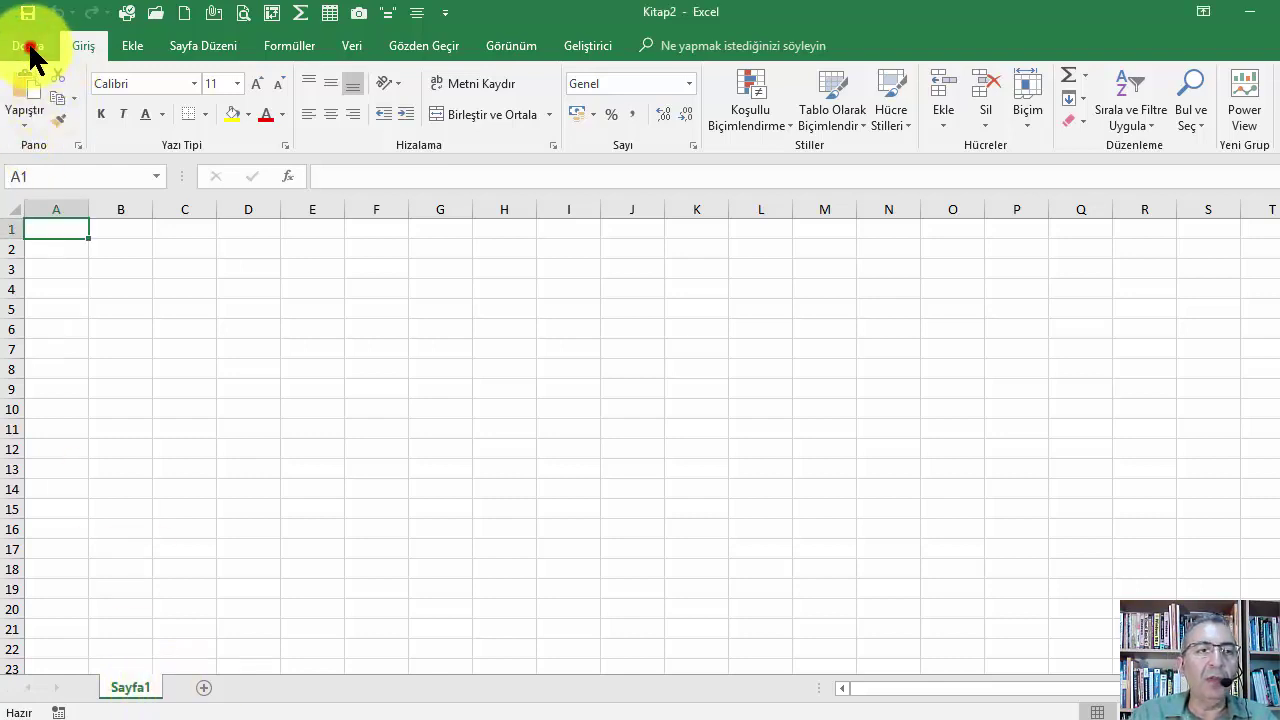
left_click(30, 52)
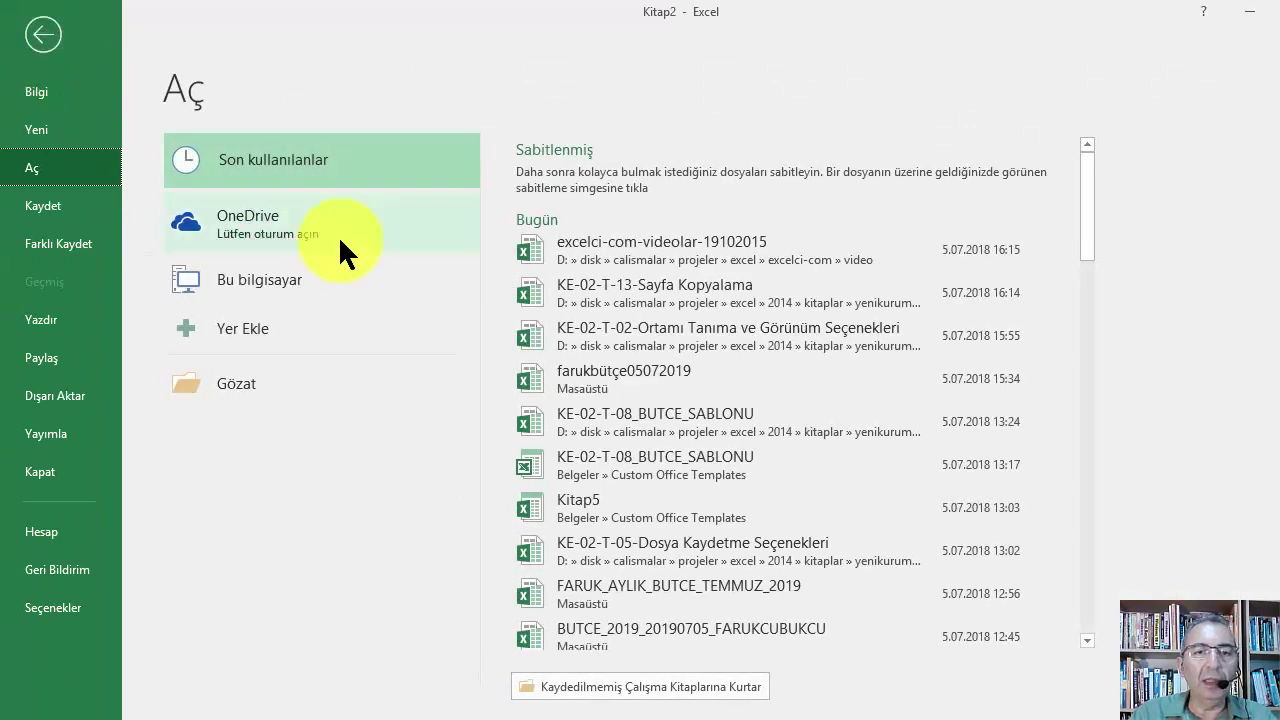
left_click(700, 298)
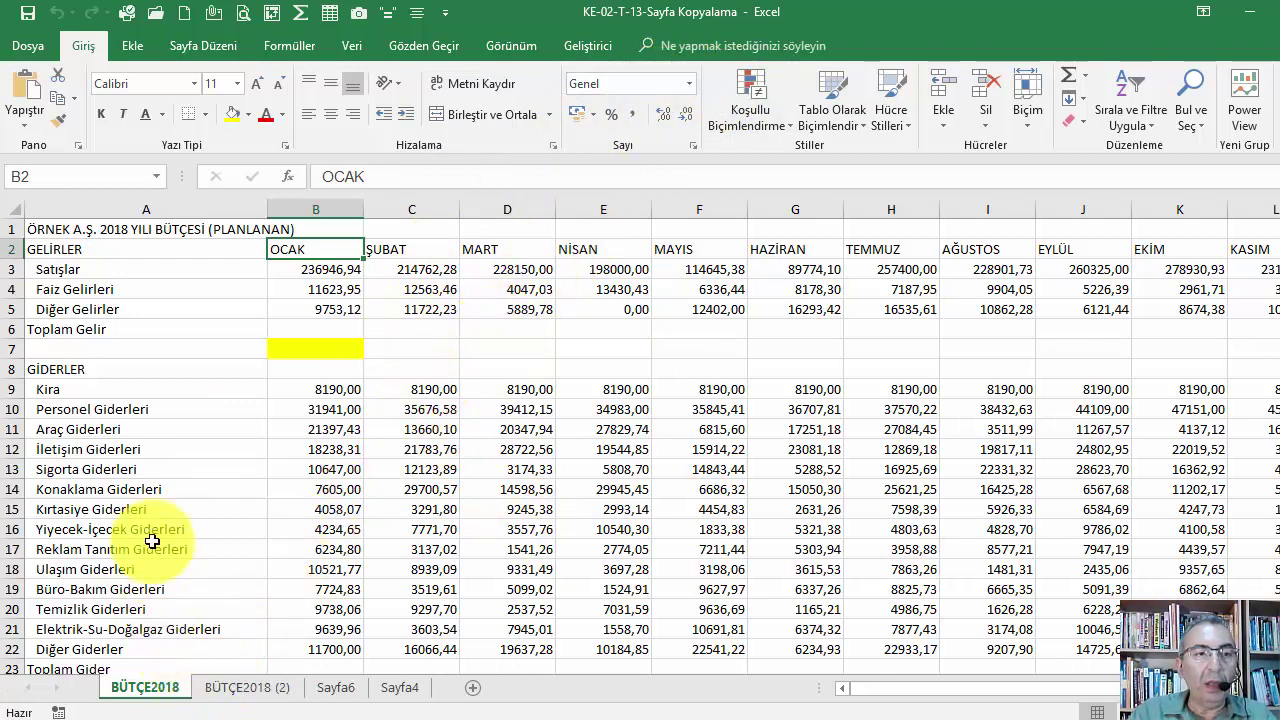
- Look through the existing sheet tabs, then add two blank sheets, Sayfa1 and Sayfa2
left_click(220, 688)
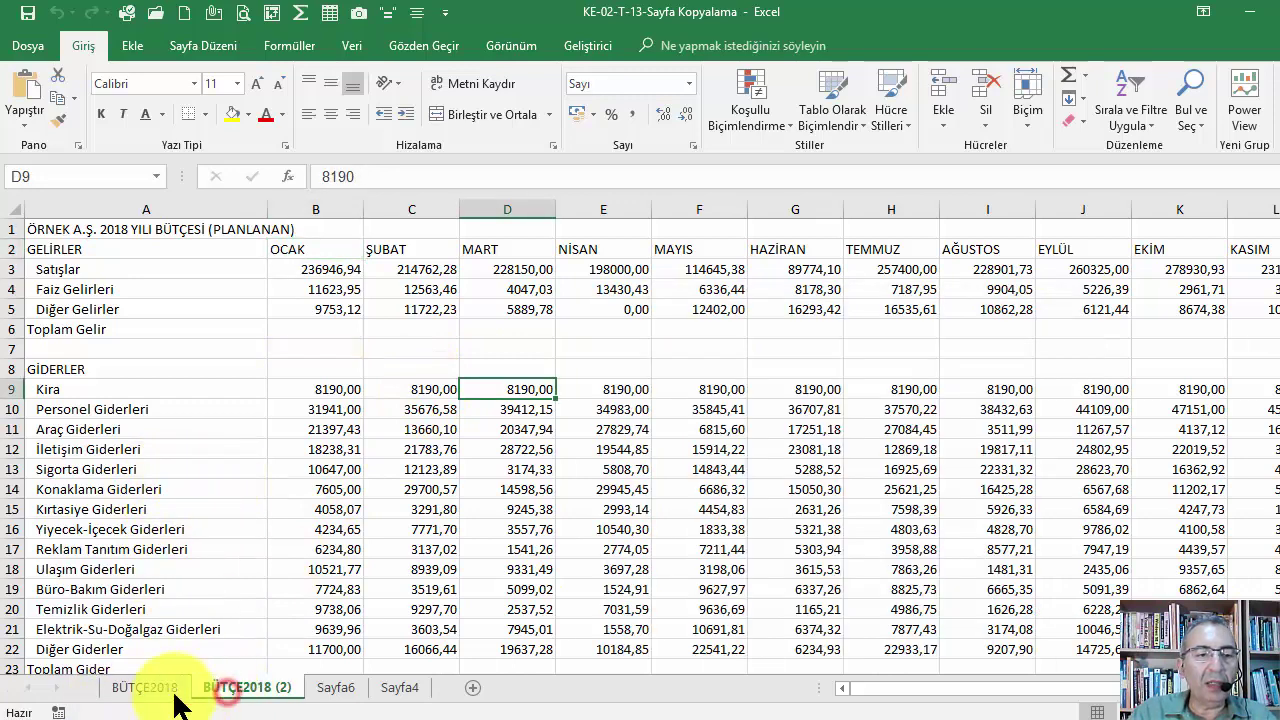
left_click(165, 688)
left_click(233, 688)
left_click(338, 688)
left_click(400, 688)
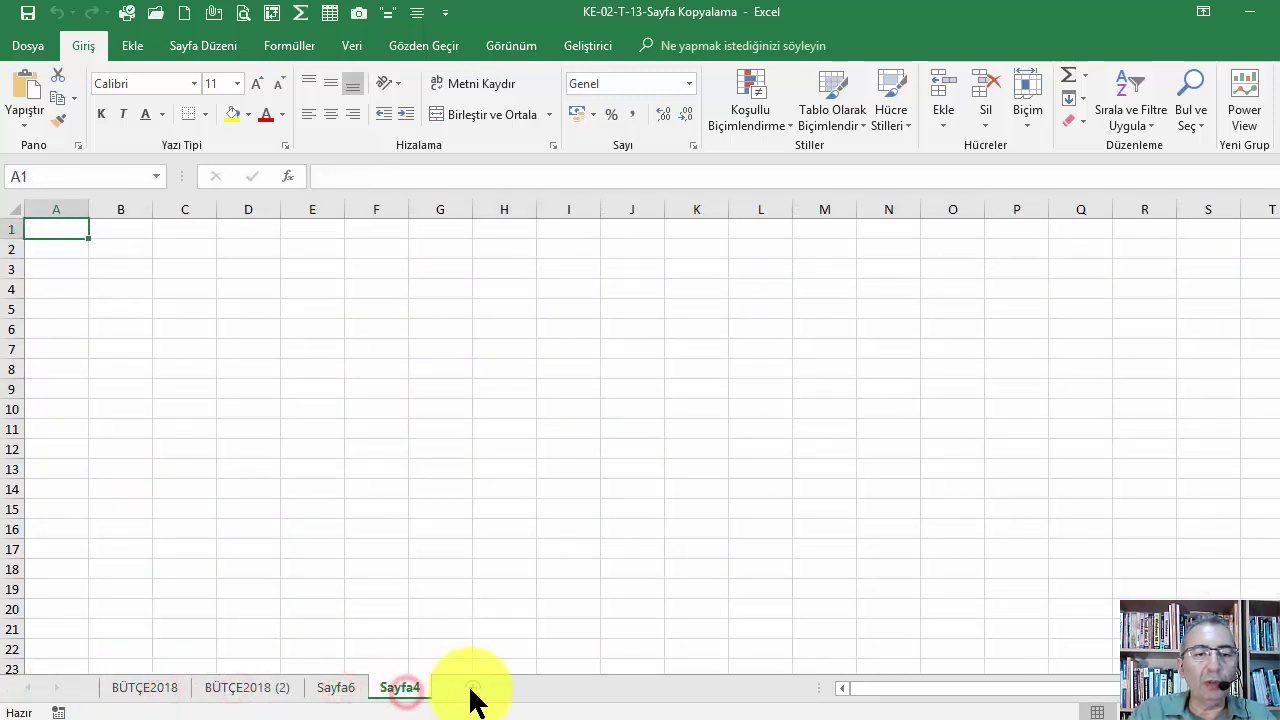
left_click(472, 688)
left_click(538, 690)
- Ctrl-drag the BÜTÇE2018 tab to create the duplicate BÜTÇE2018 (3)
left_click(110, 688)
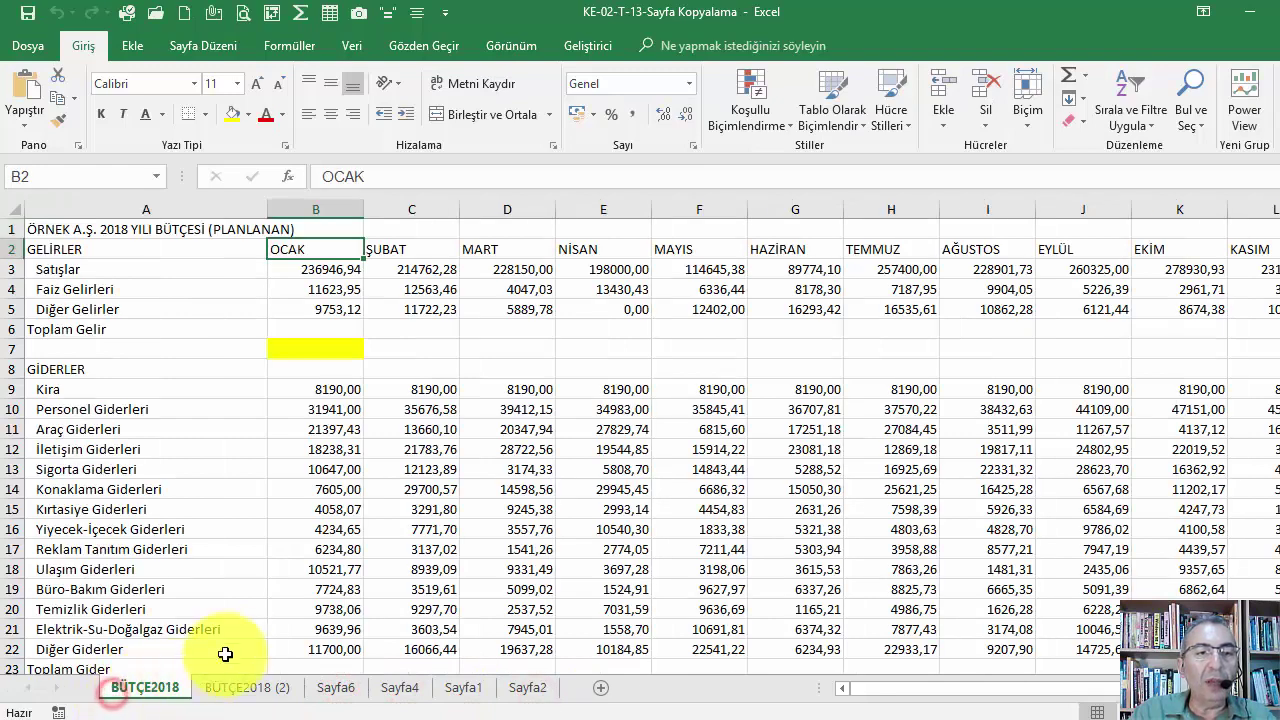
left_click(130, 231)
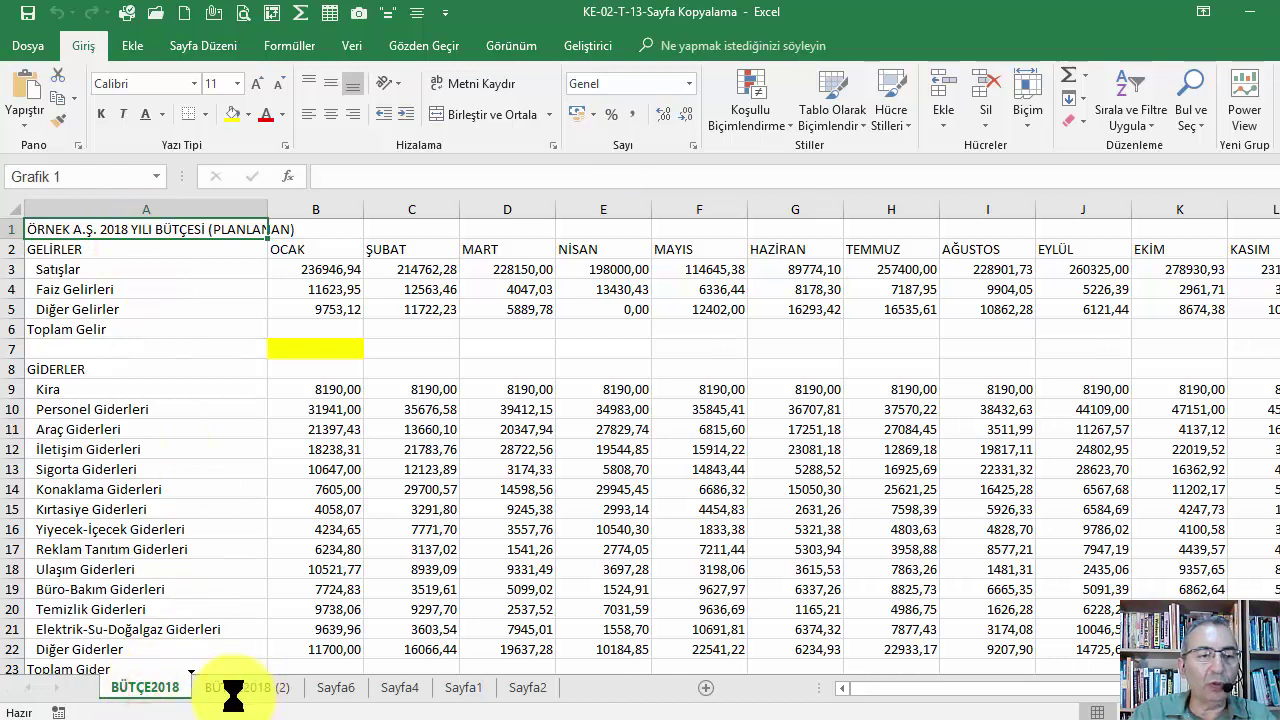
left_click_drag(143, 690, 205, 700, "ctrl")
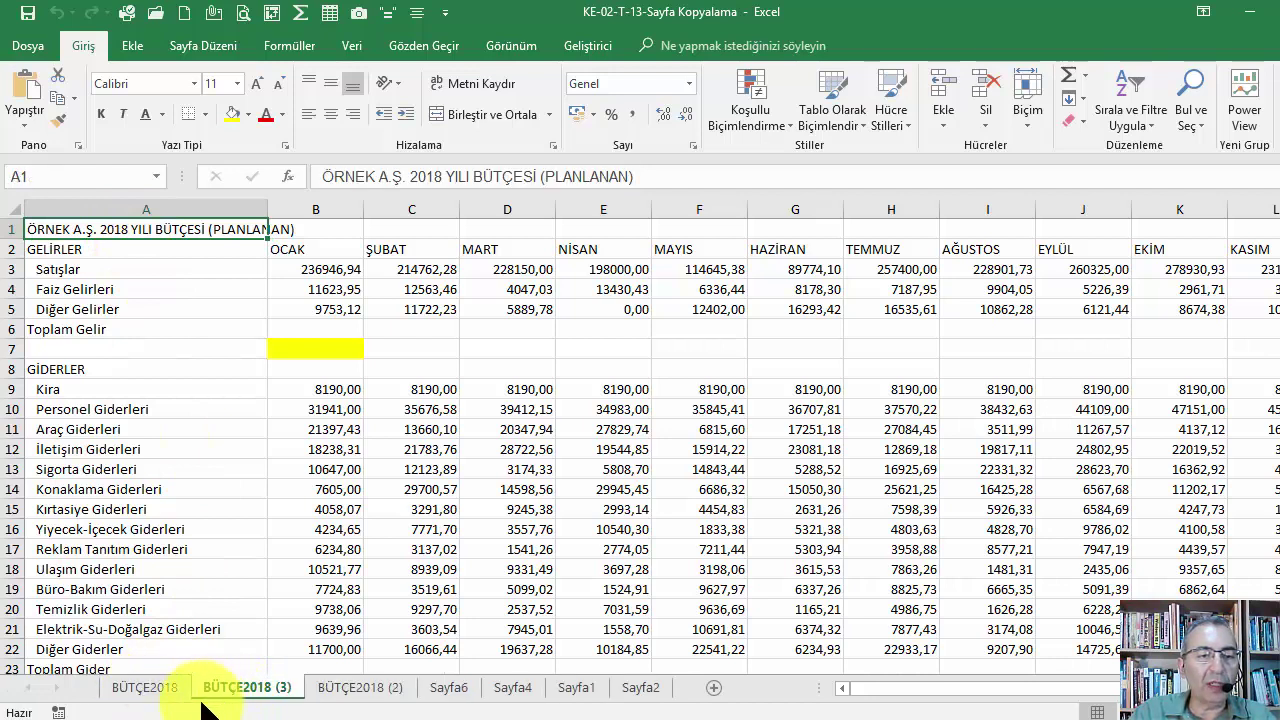
left_click(140, 690)
- Use Taşı veya Kopyala with Kopya oluştur to copy BÜTÇE2018 before BÜTÇE2018 (3)
right_click(139, 688)
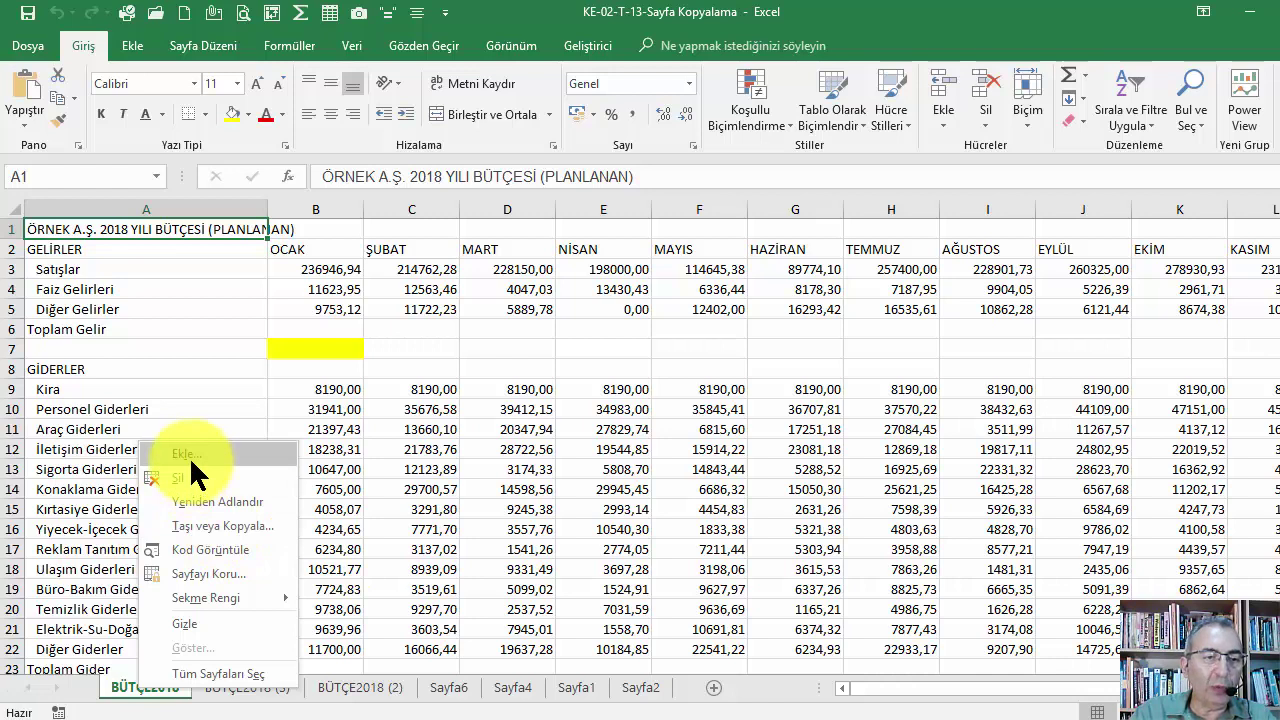
left_click(223, 521)
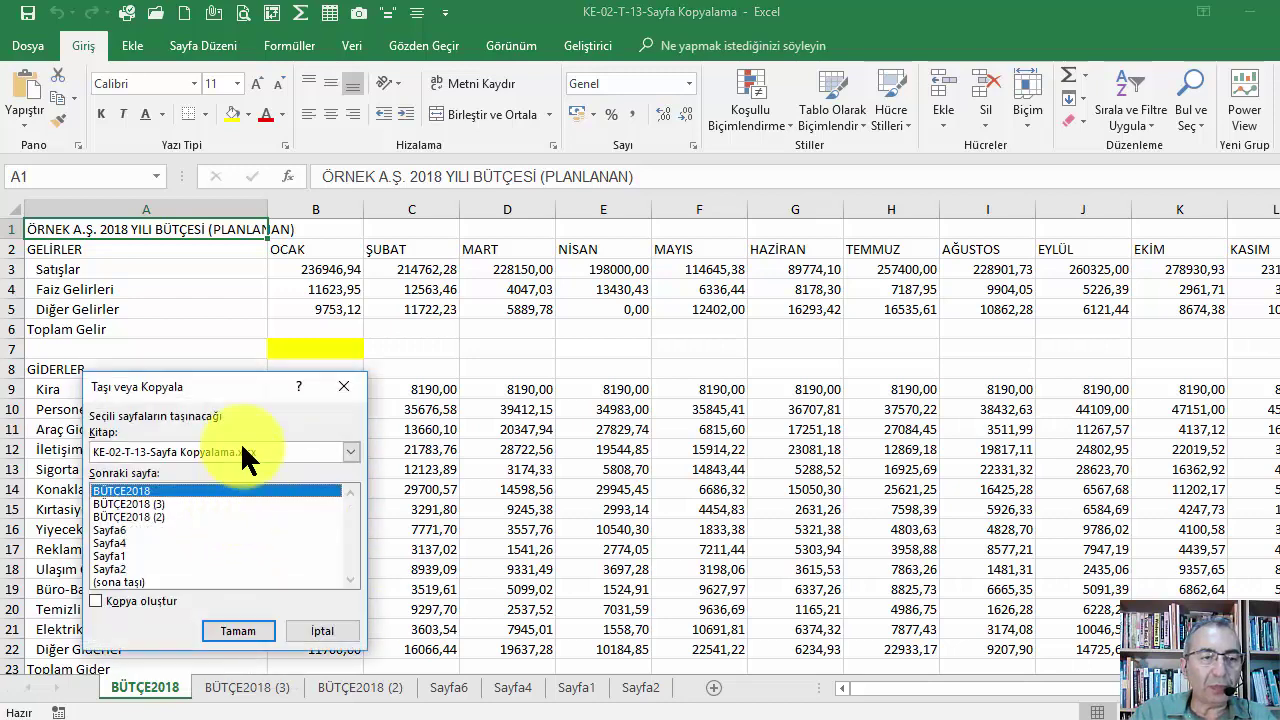
left_click_drag(224, 385, 320, 390)
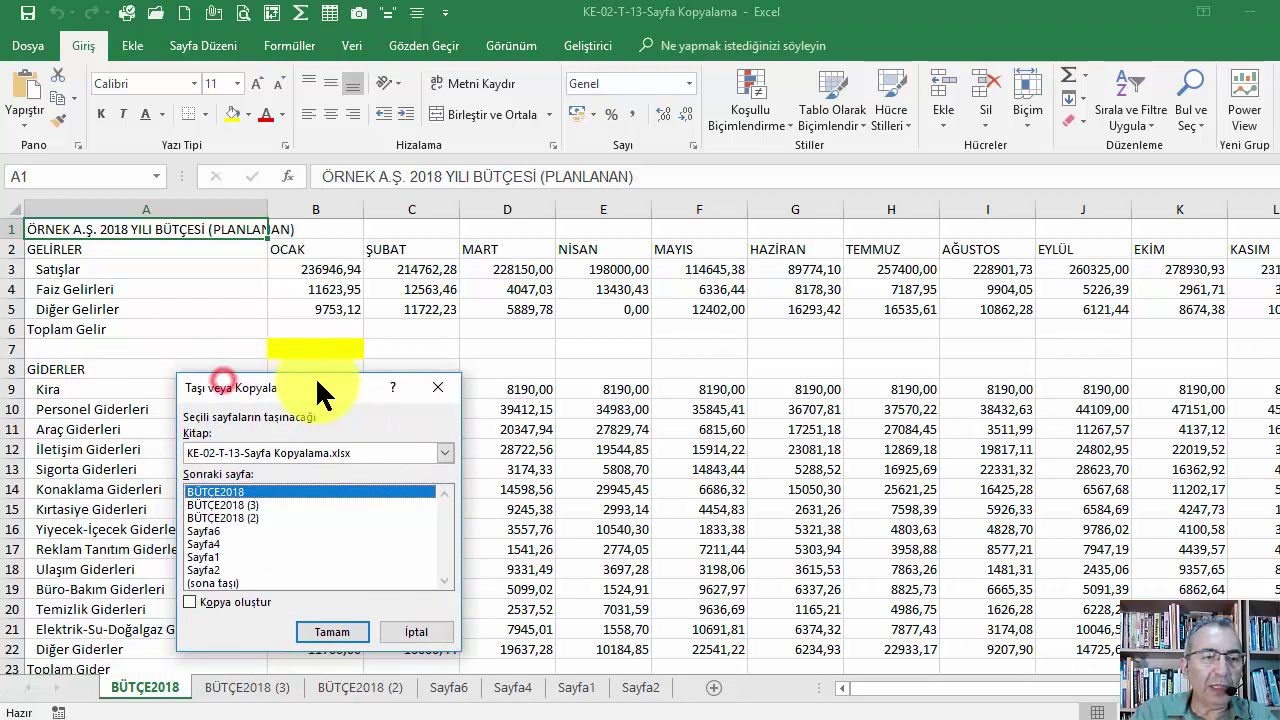
left_click(237, 506)
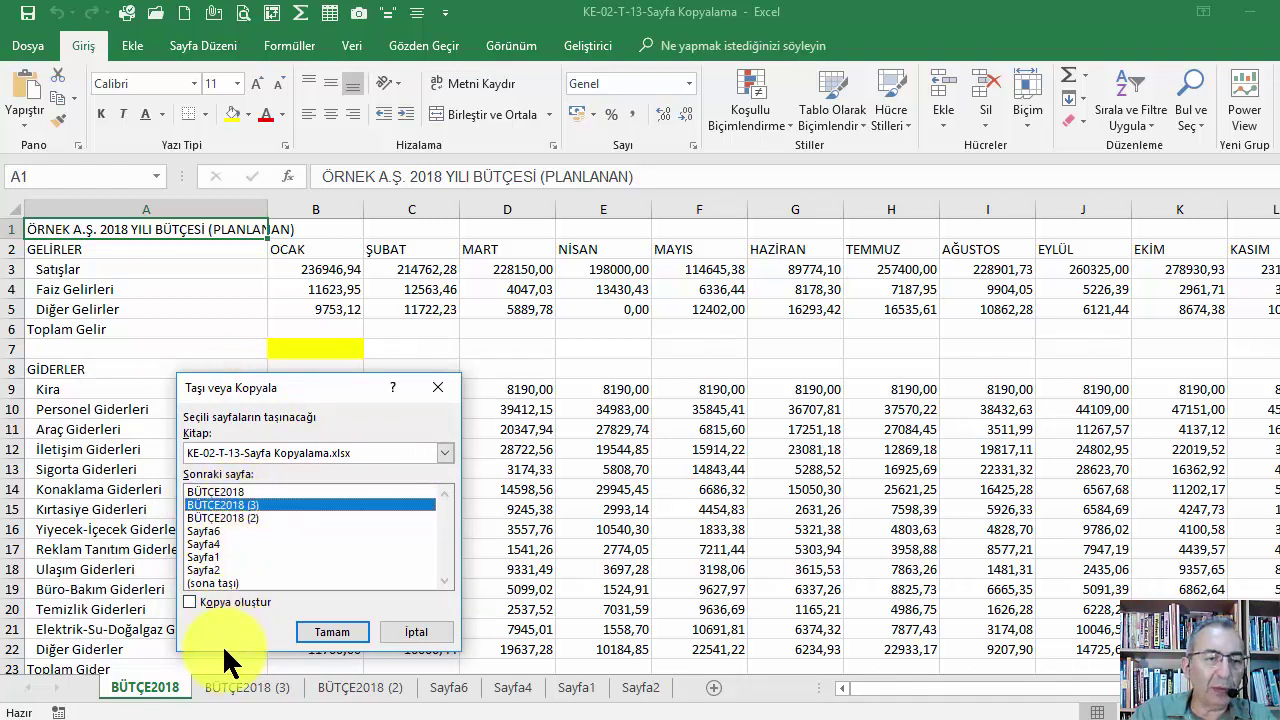
left_click(190, 601)
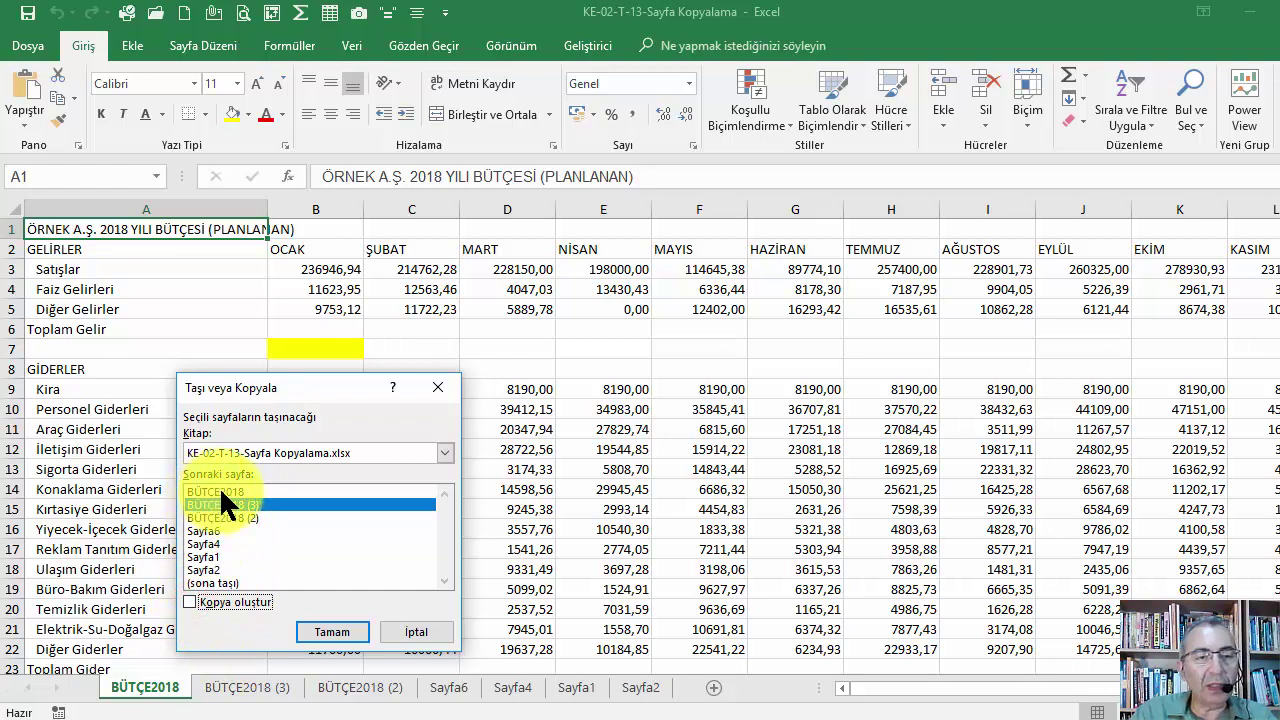
left_click(189, 599)
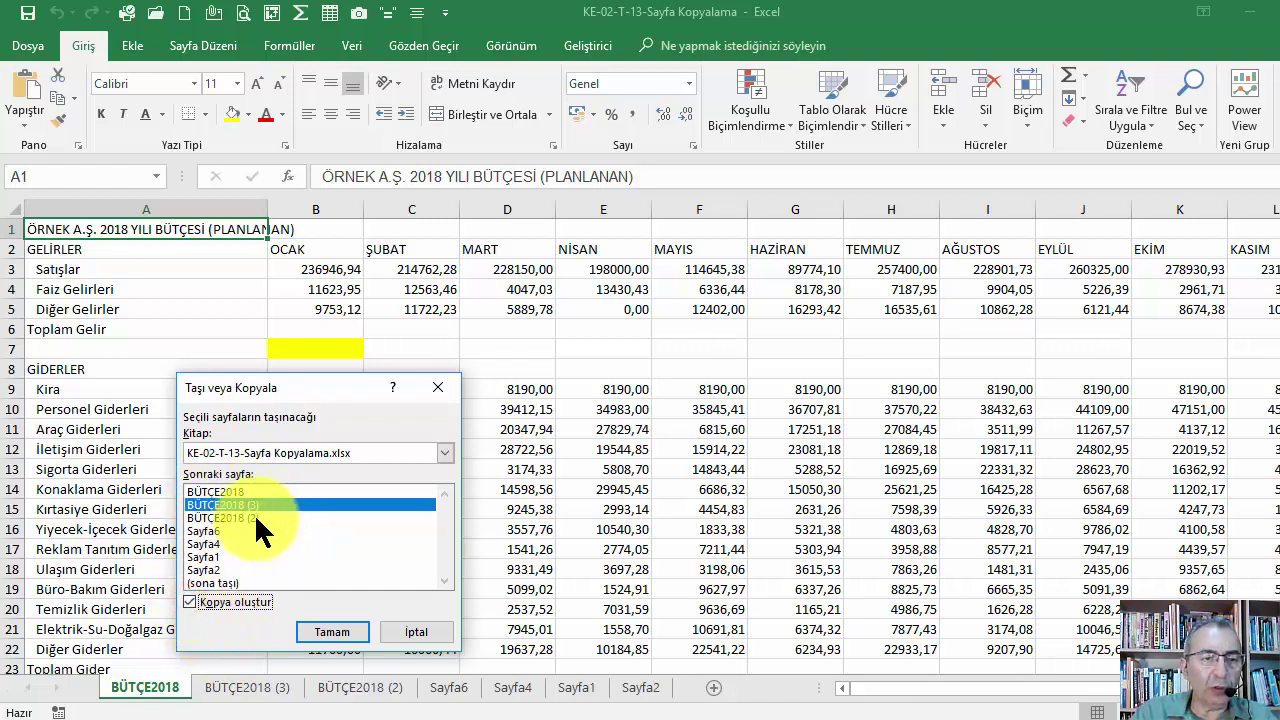
left_click(235, 504)
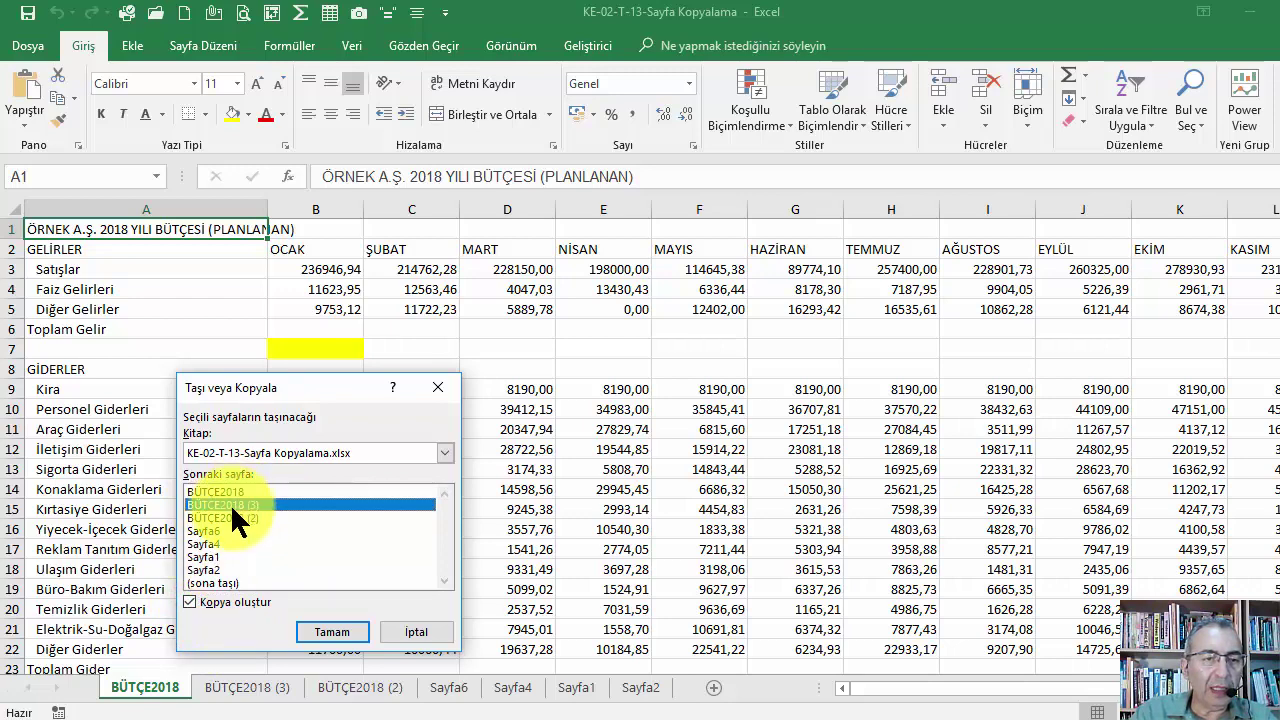
left_click(330, 632)
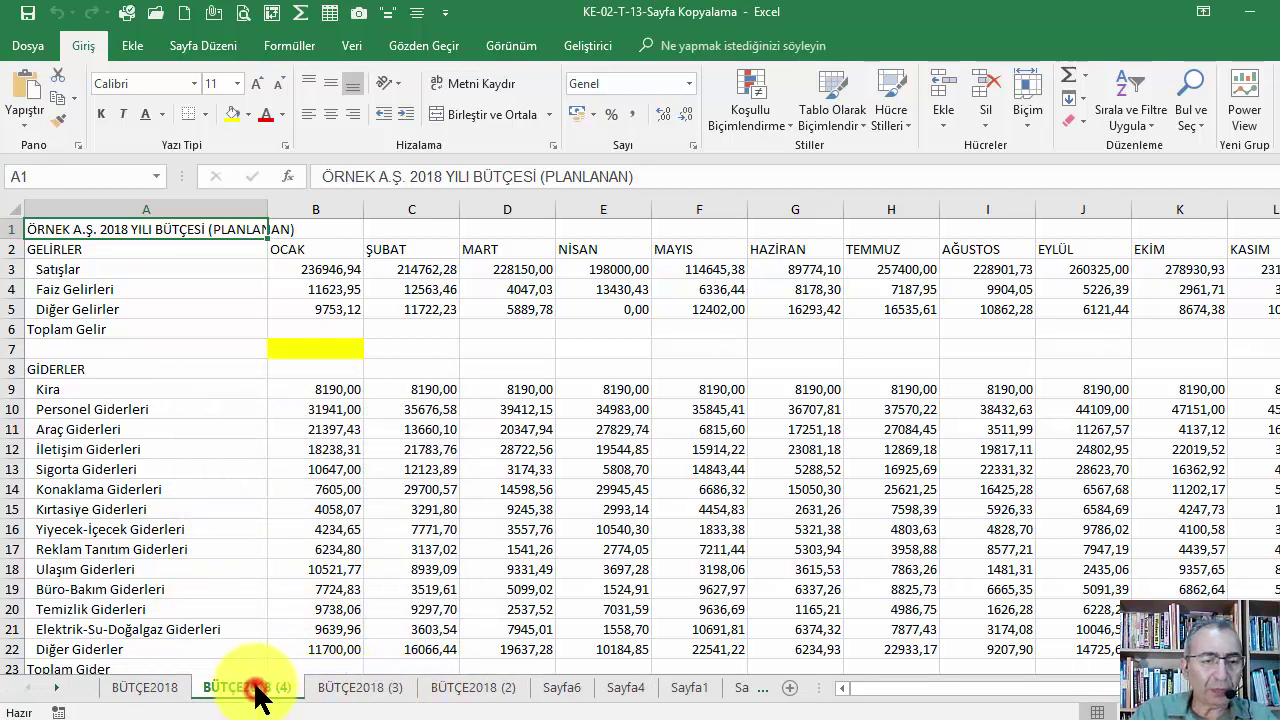
- Rename the BÜTÇE2018 (4) tab to BÜTÇE2019
left_click_drag(258, 697, 405, 668)
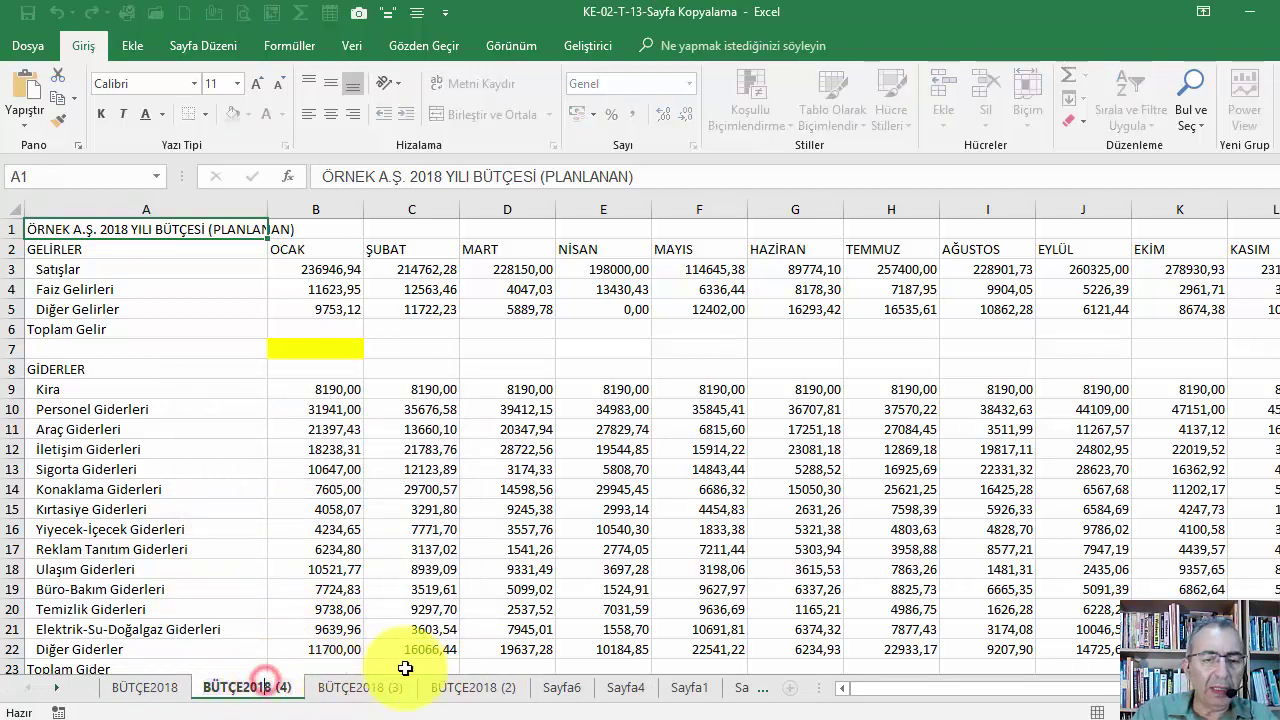
key("BackSpace")
key("BackSpace")
key("BackSpace")
type("9")
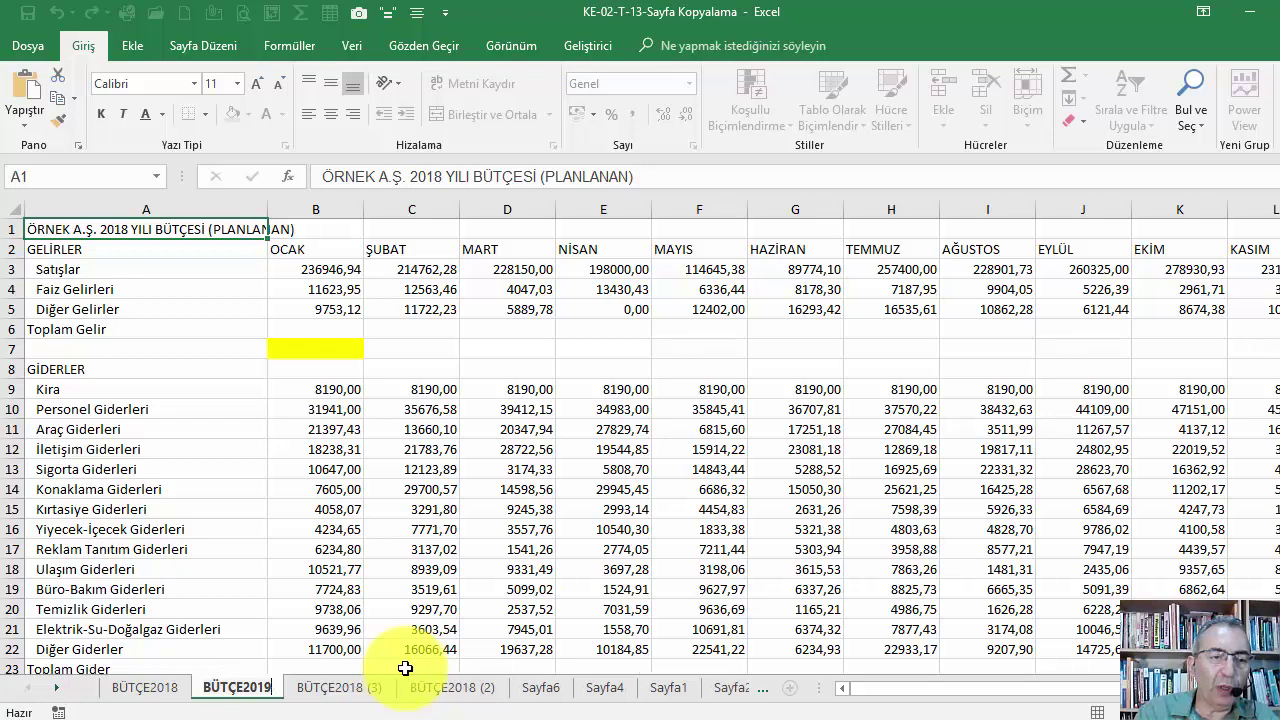
key("Return")
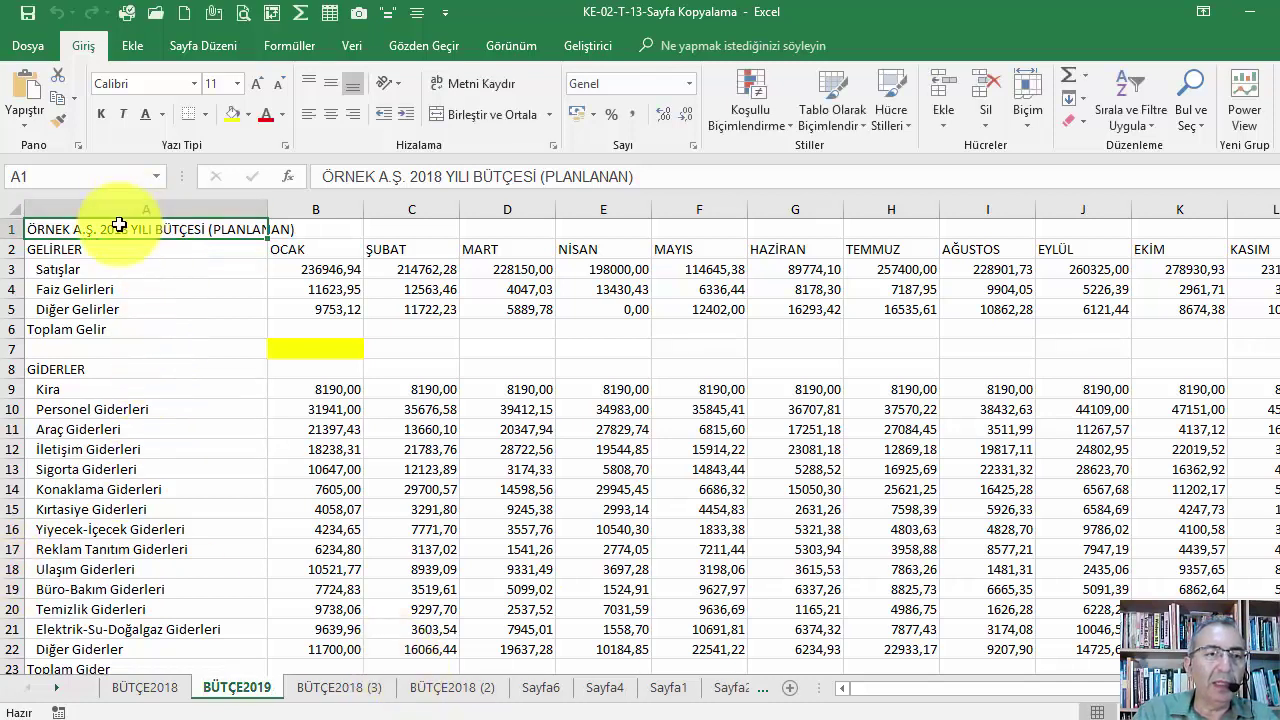
- Select cell A1, then compare the BÜTÇE2019 and BÜTÇE2018 sheets, ending on BÜTÇE2018
left_click(119, 222)
left_click(172, 688)
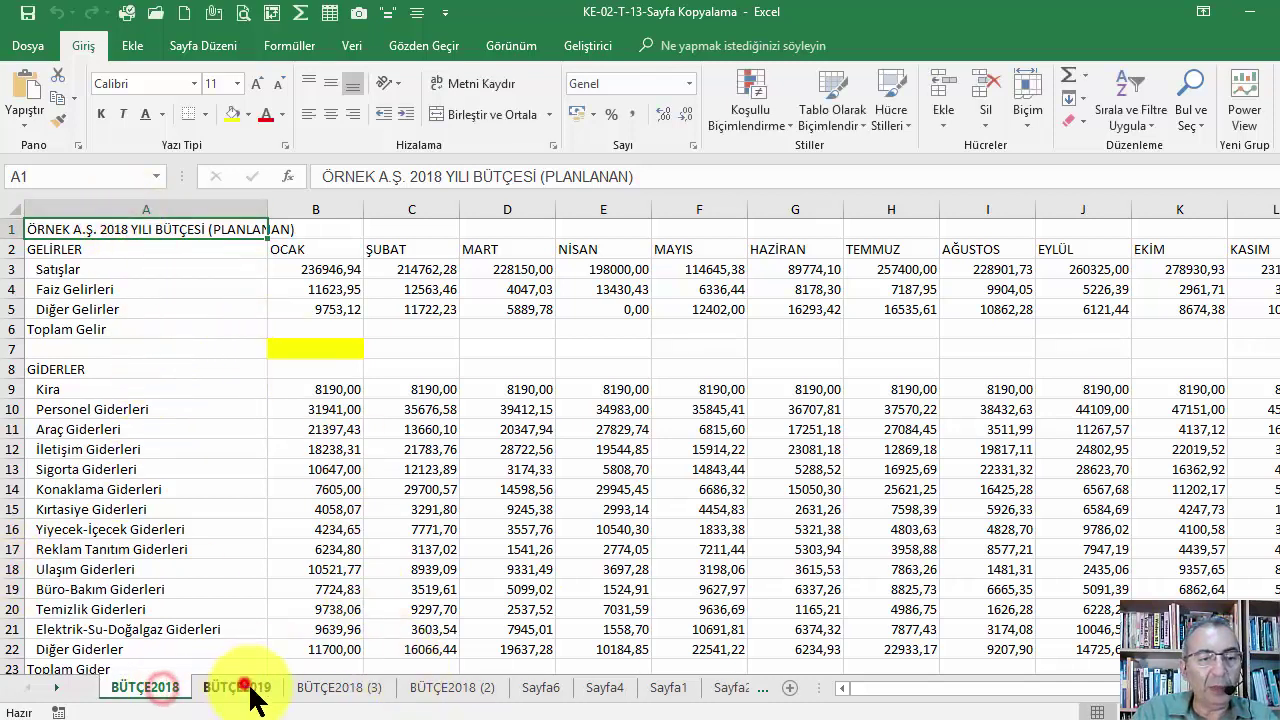
left_click(237, 690)
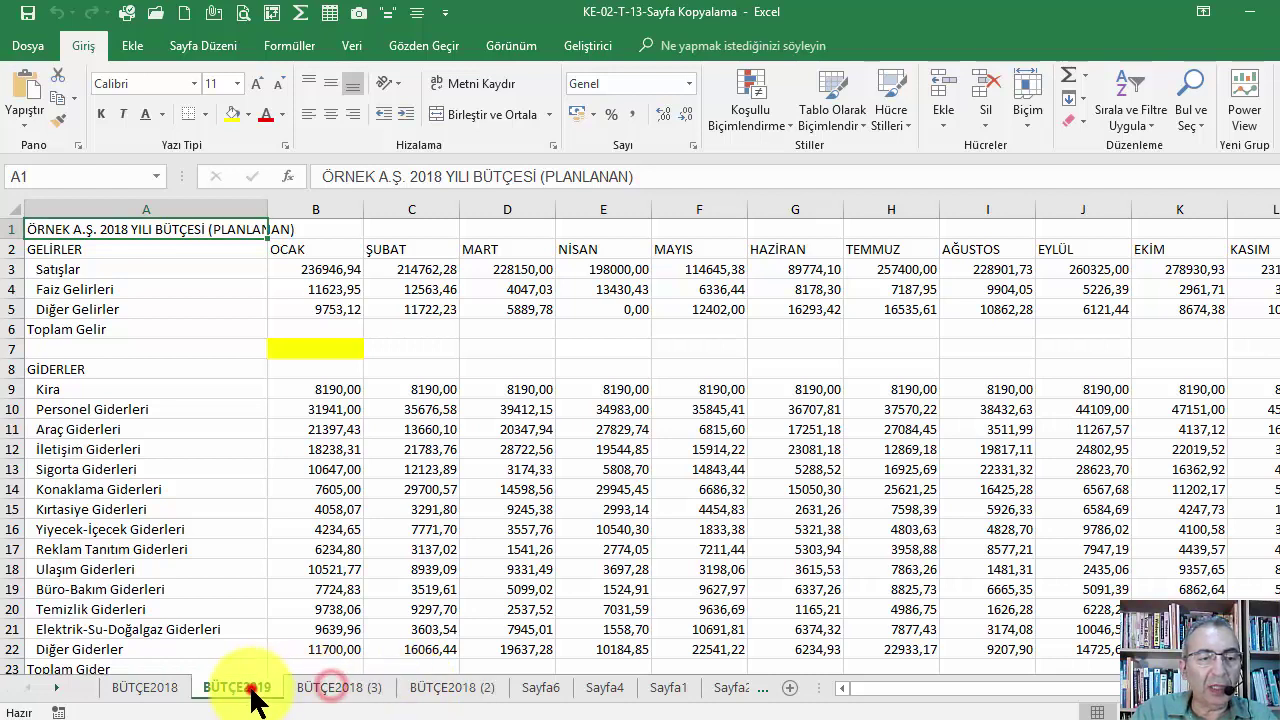
left_click(145, 688)
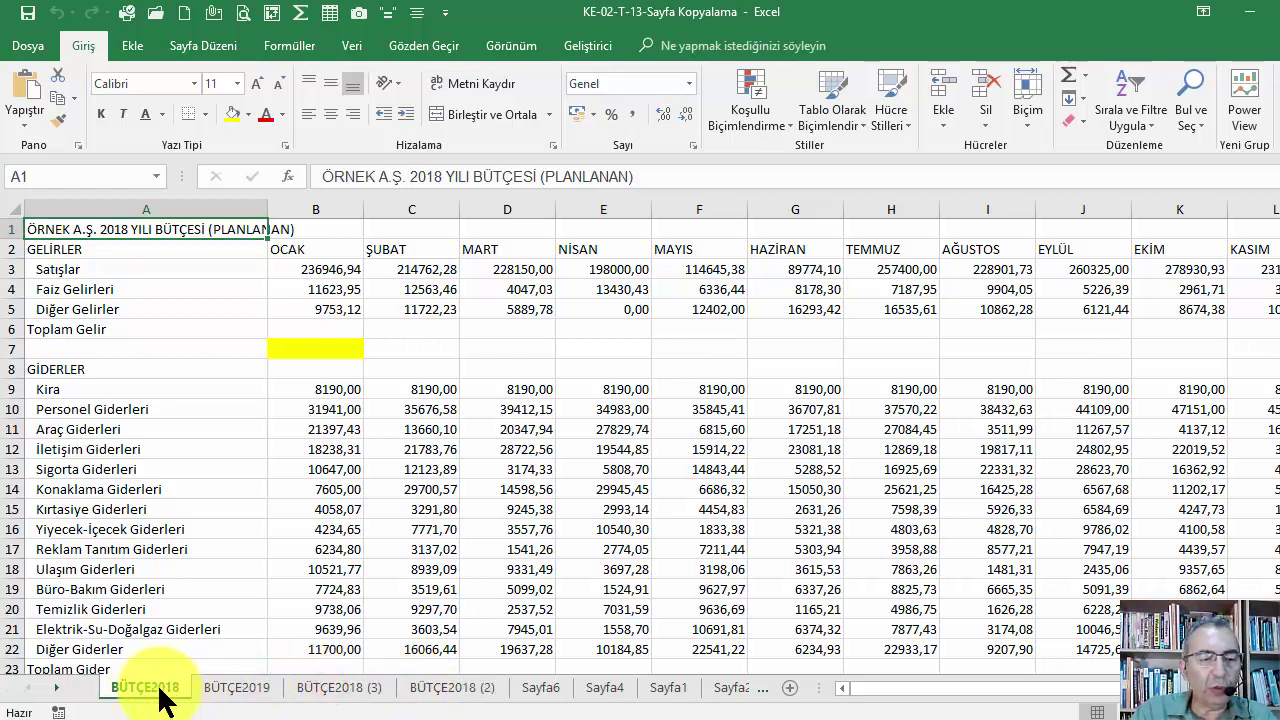
- Duplicate BÜTÇE2018 again and rename the new BÜTÇE2018 (4) copy to BÜTÇE2020
left_click_drag(141, 685, 224, 687, "ctrl")
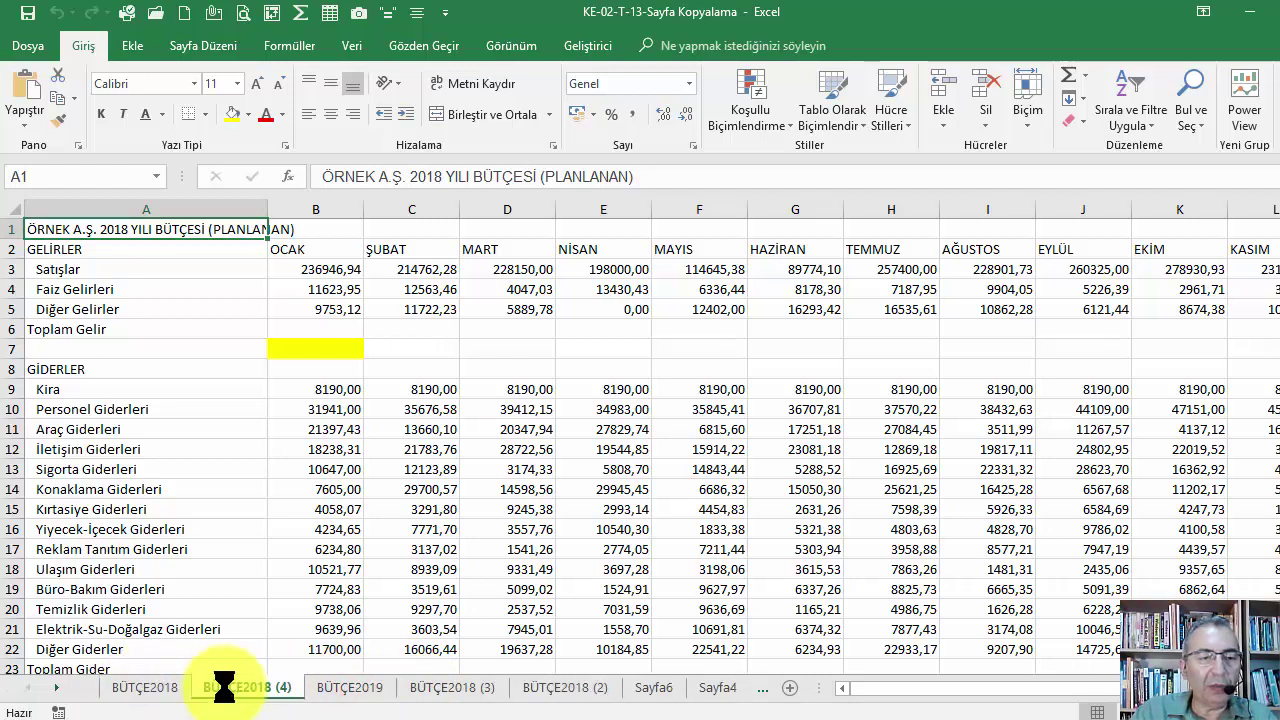
double_click(277, 689)
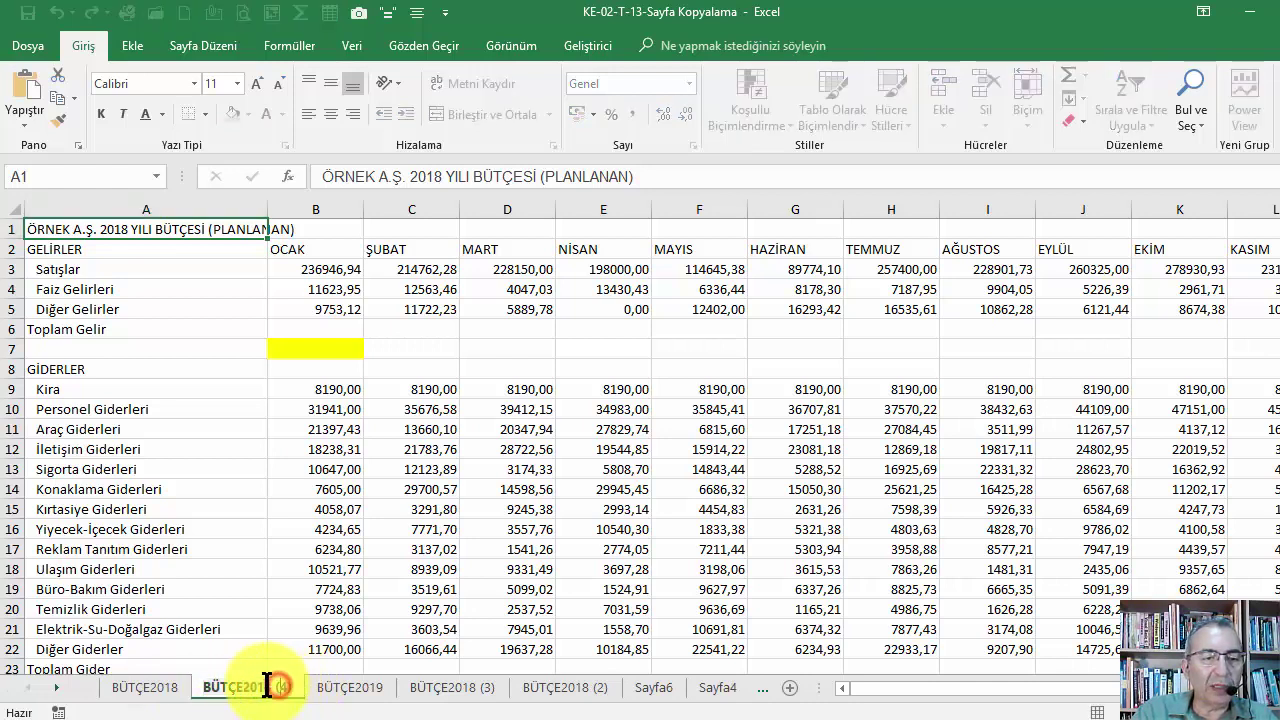
key("Return")
key("BackSpace")
key("BackSpace")
key("BackSpace")
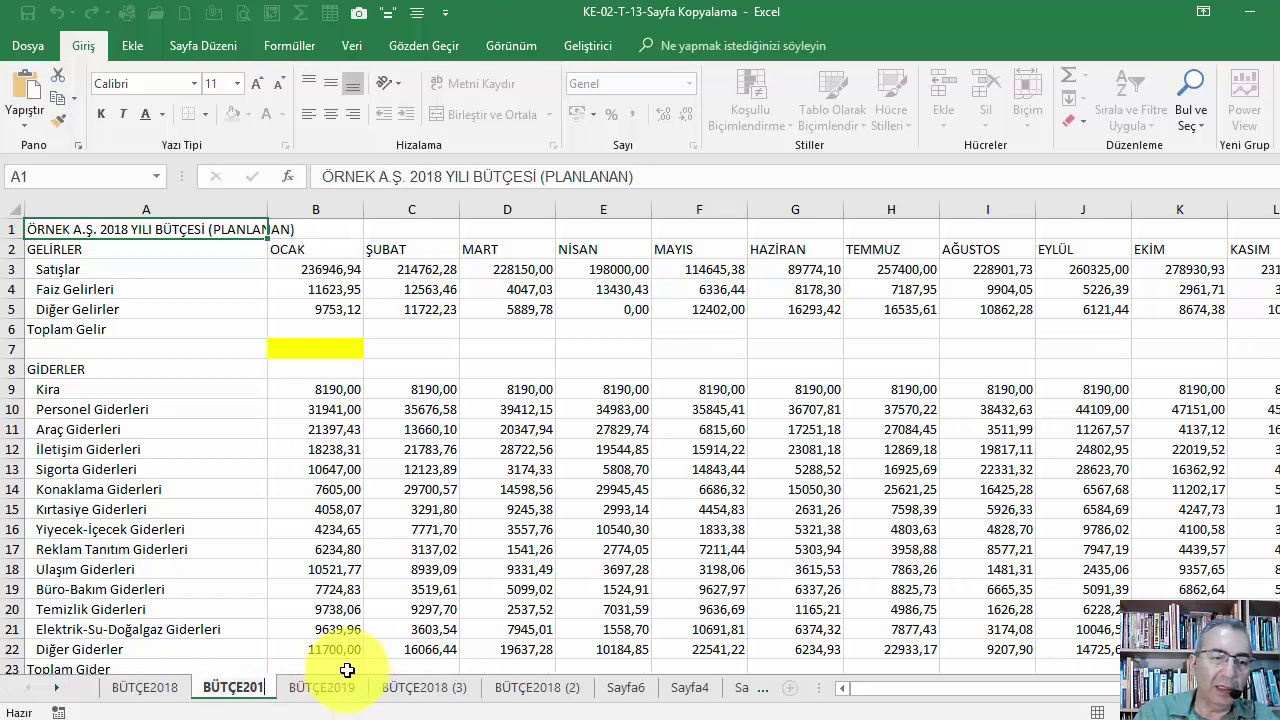
key("BackSpace")
type("20")
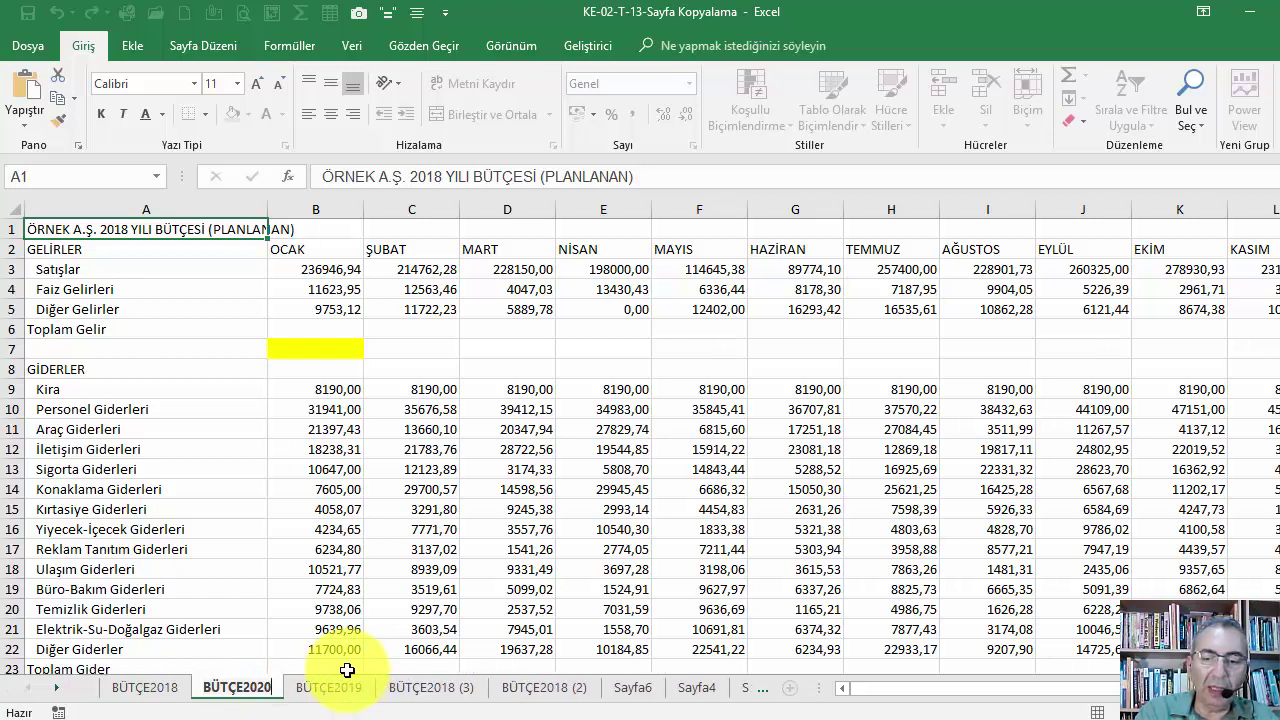
left_click(235, 687)
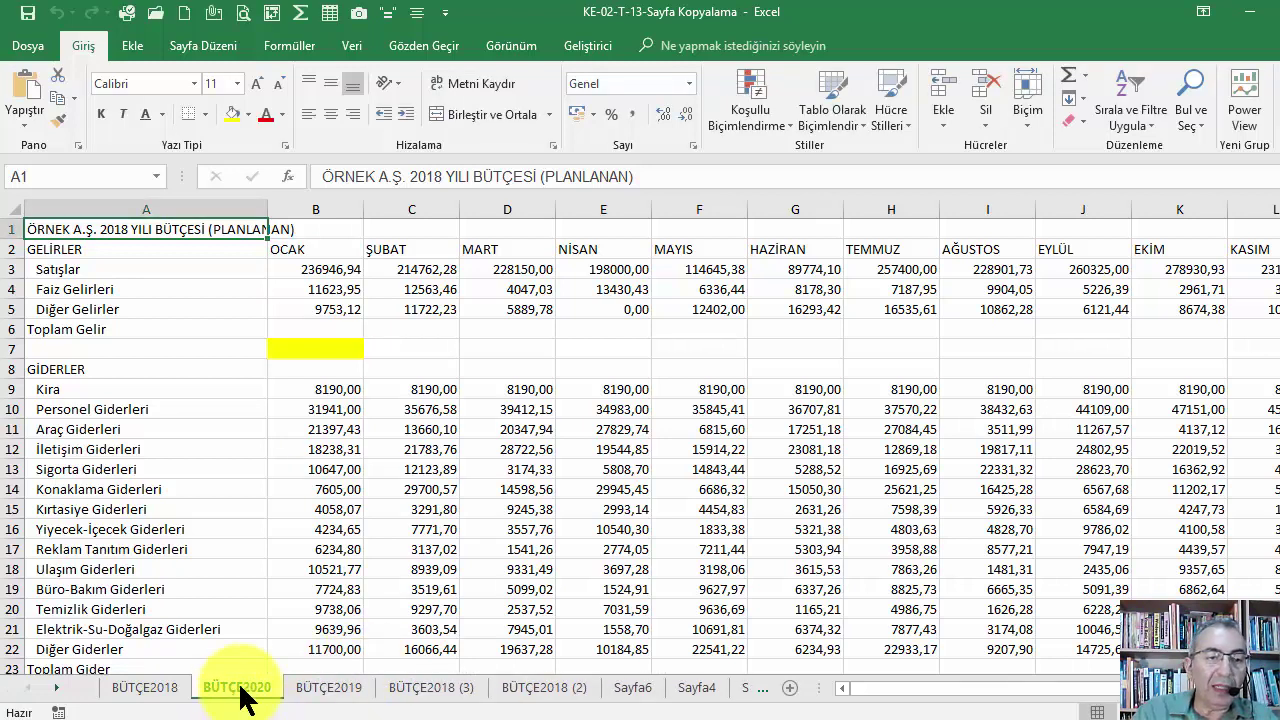
- Drag the BÜTÇE2020 tab to sit right after BÜTÇE2019
left_click_drag(368, 668, 386, 674)
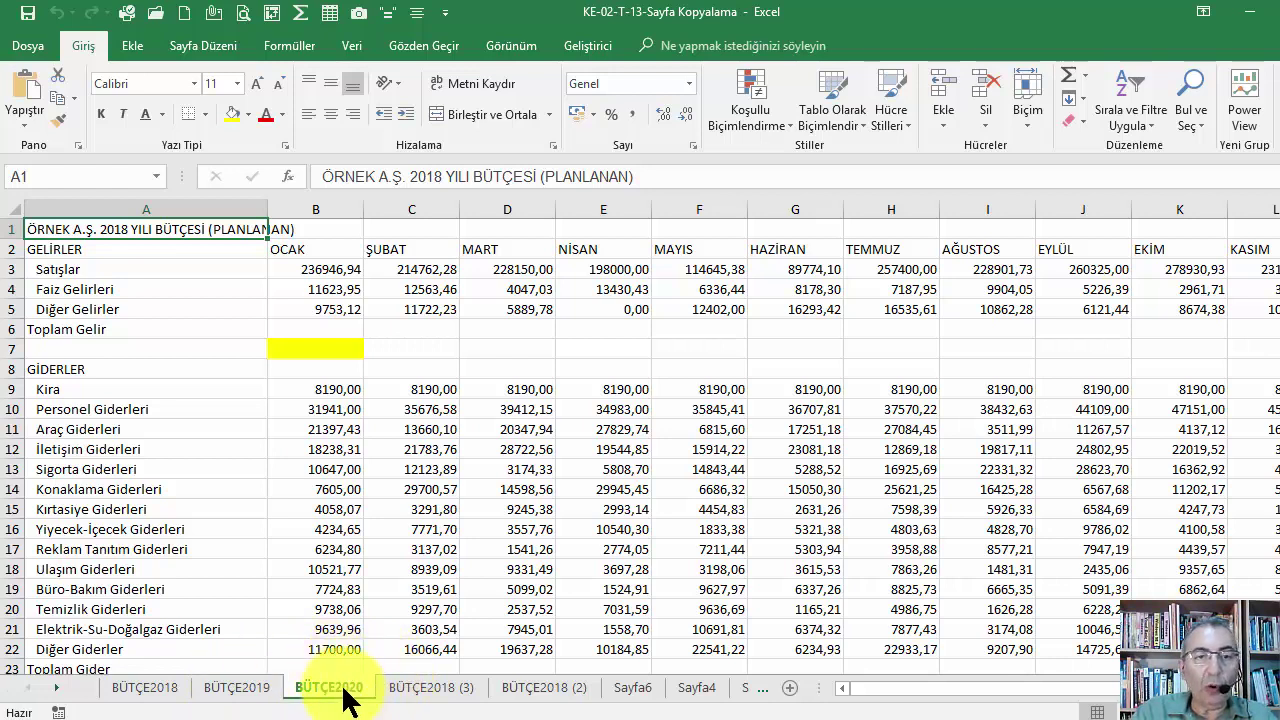
left_click(237, 687)
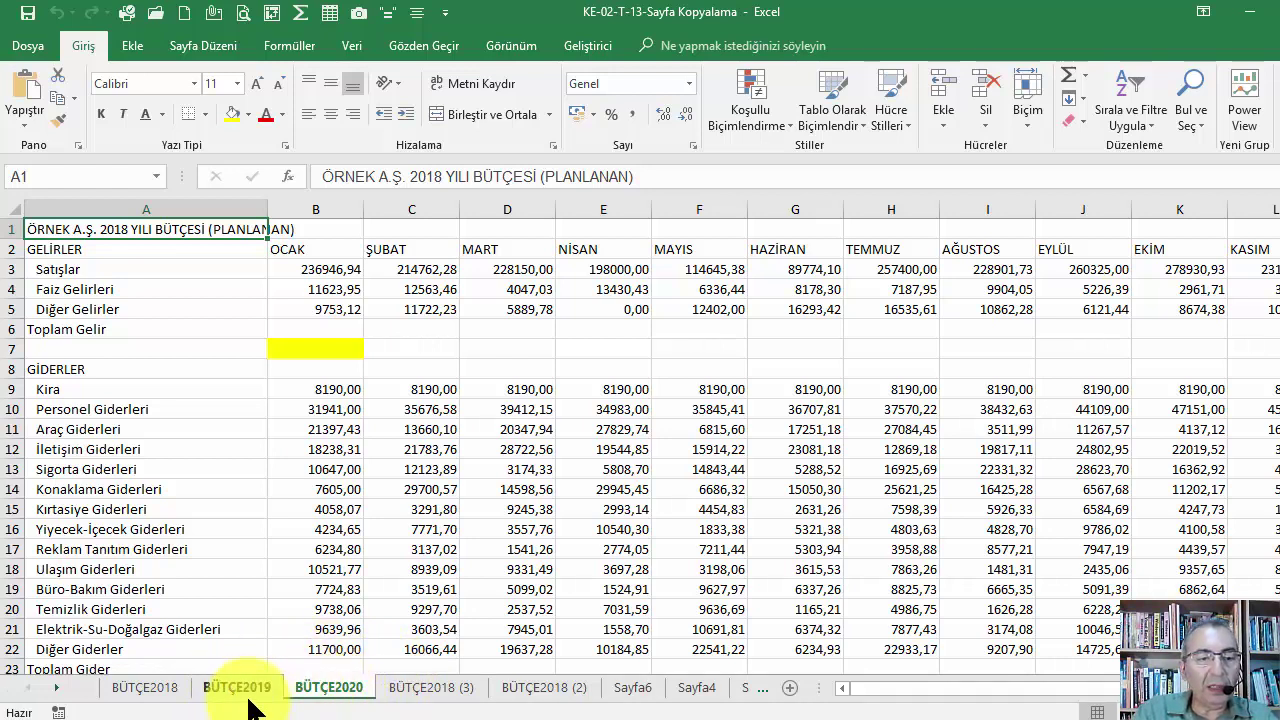
left_click(153, 690)
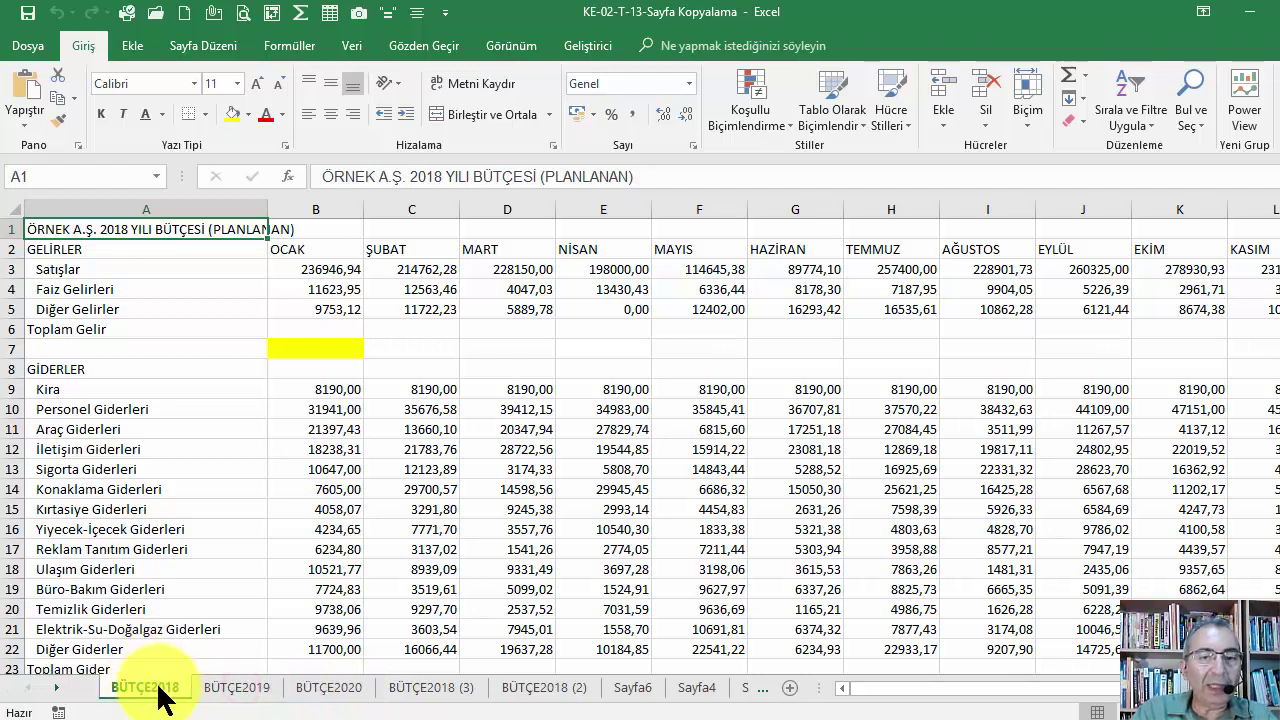
- Copy BÜTÇE2018 to (yeni kitap), creating Kitap3, then Alt+Tab back to the original workbook
left_click(150, 688)
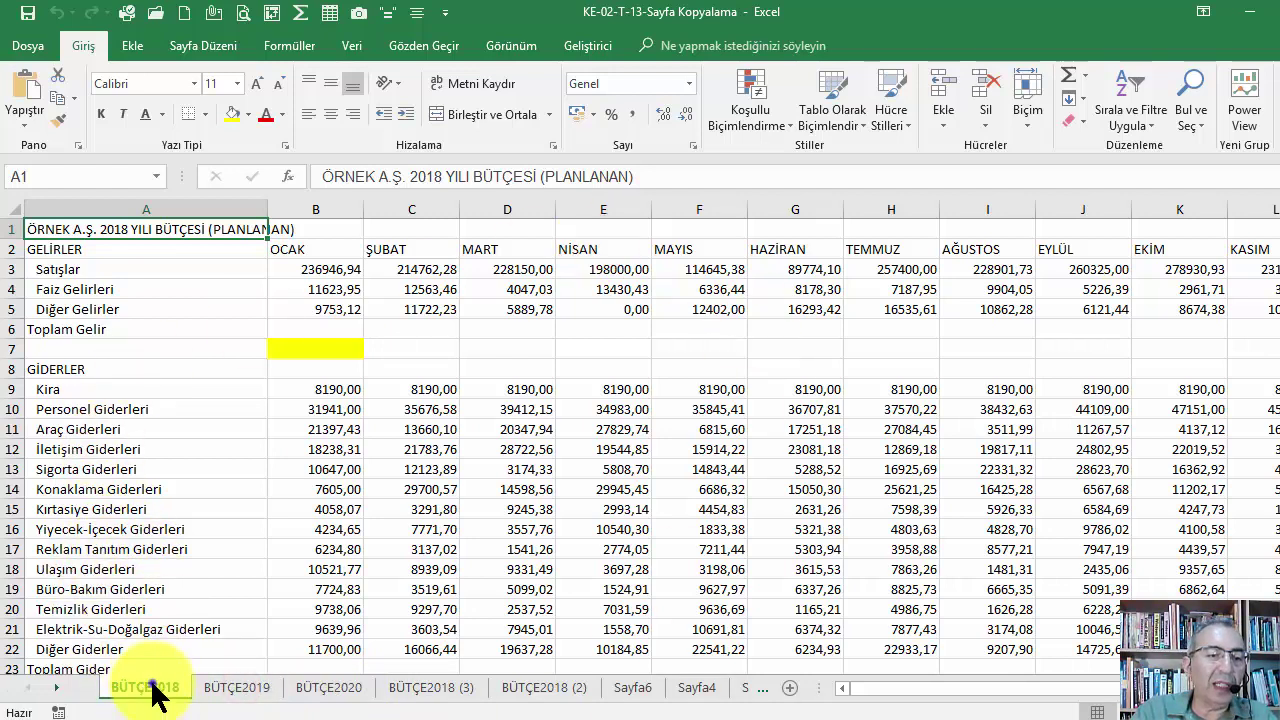
right_click(152, 688)
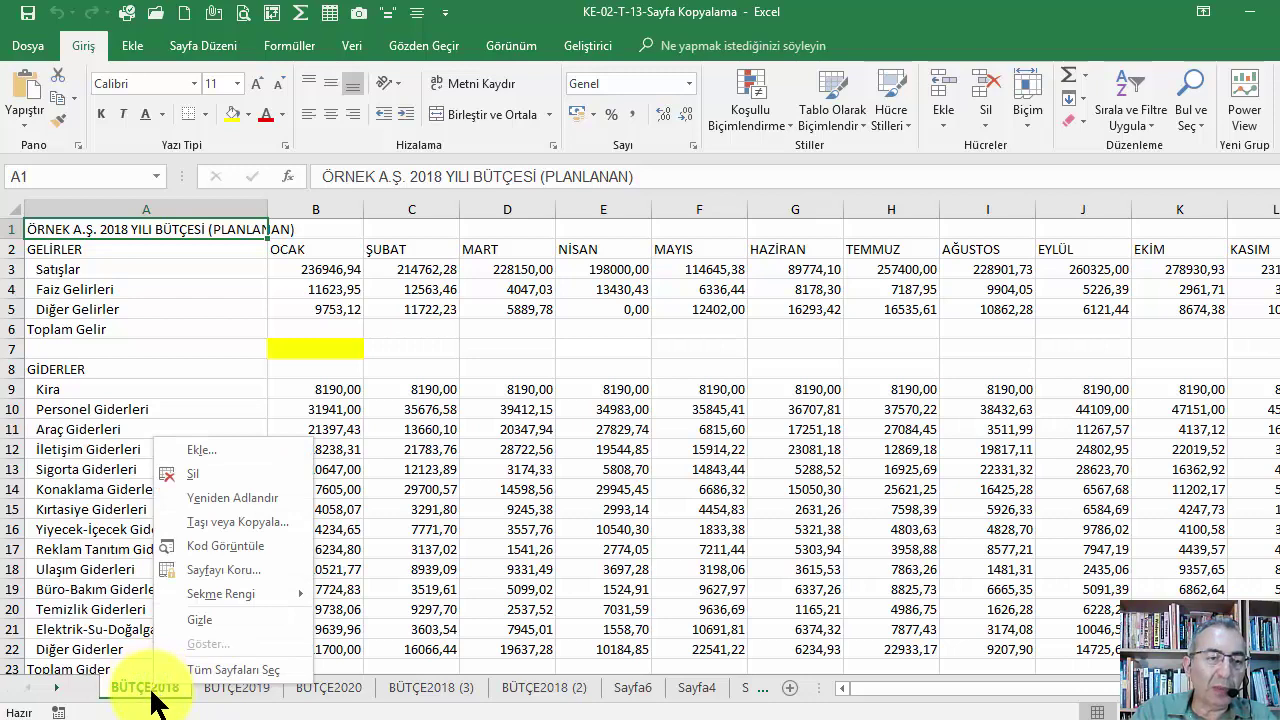
left_click(237, 522)
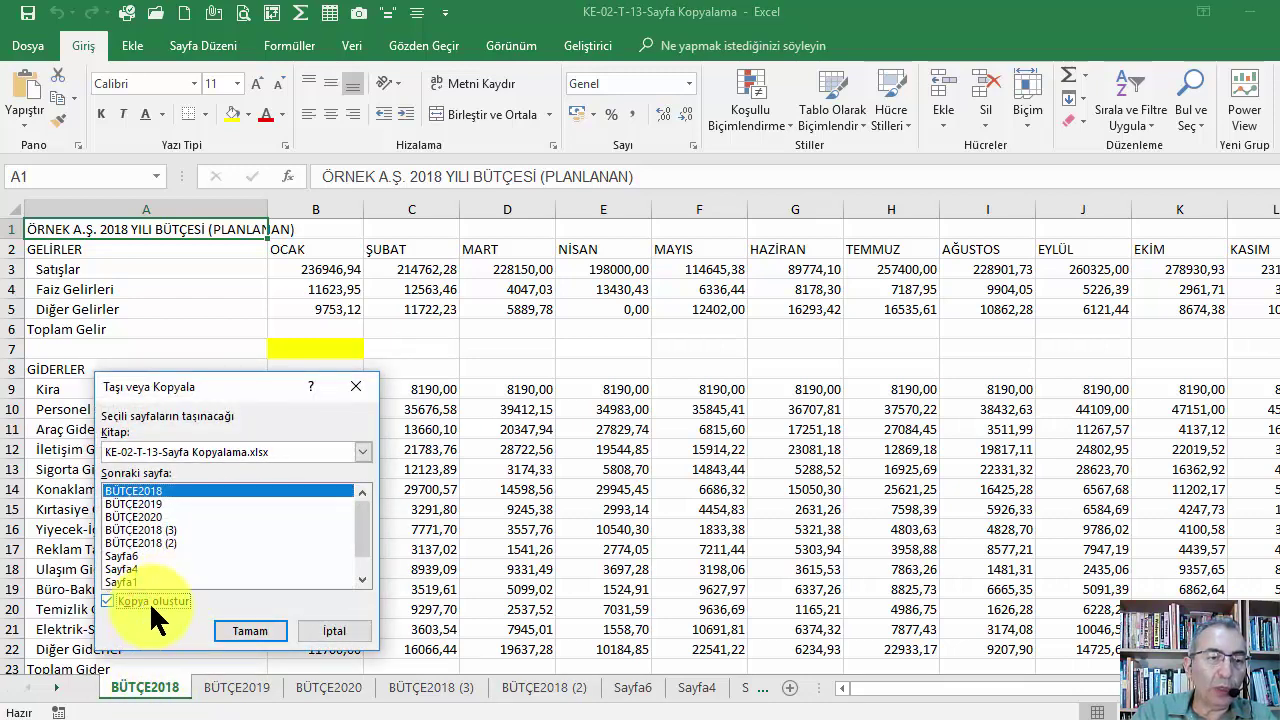
left_click(207, 454)
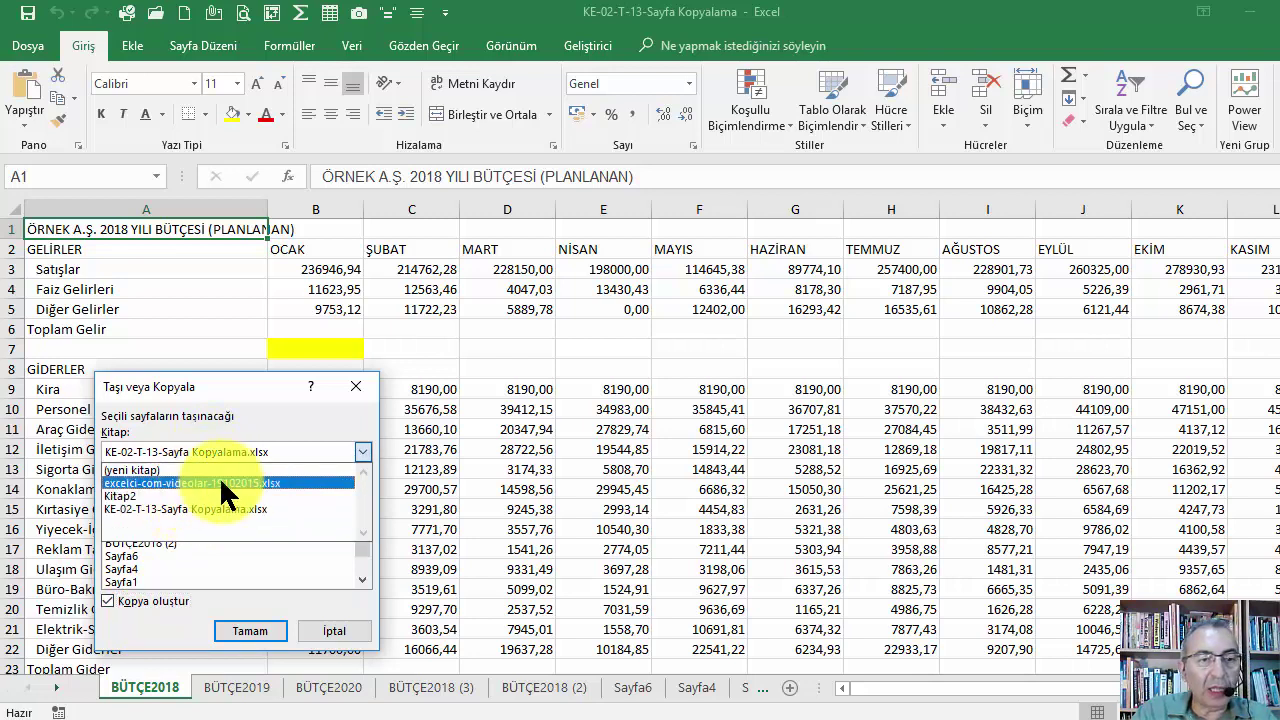
left_click(141, 467)
left_click(252, 630)
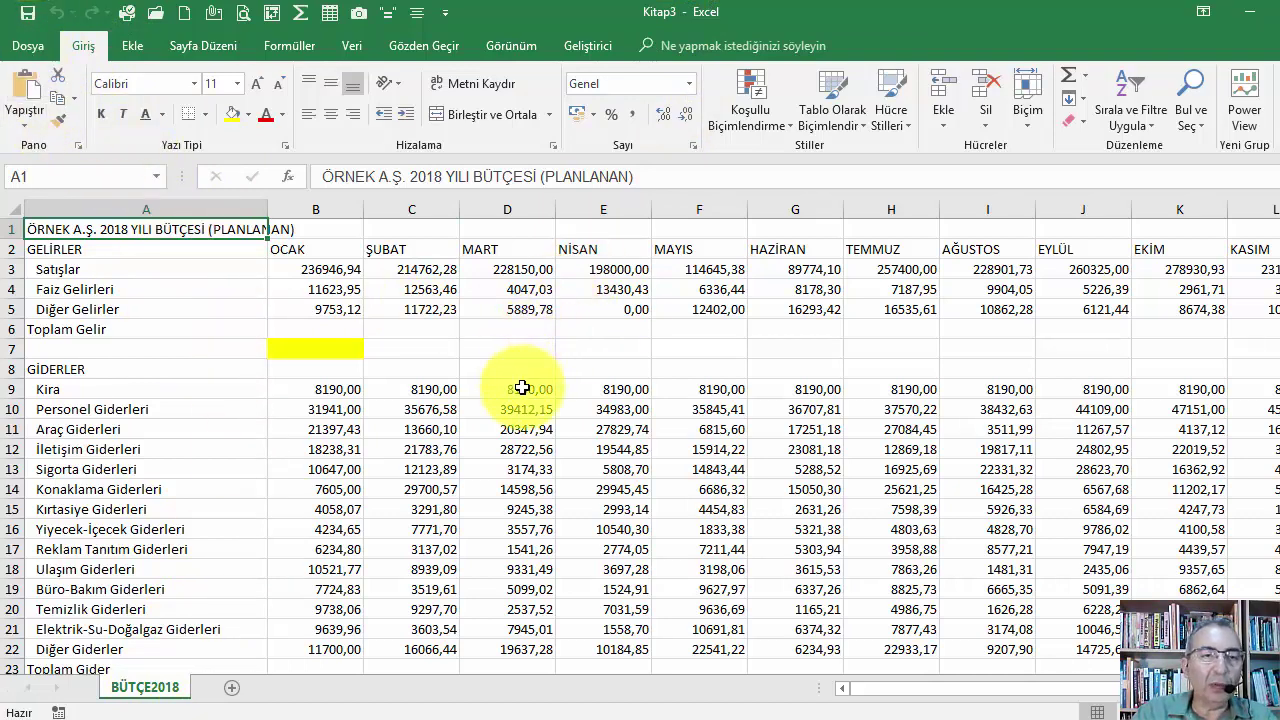
key("alt+Tab")
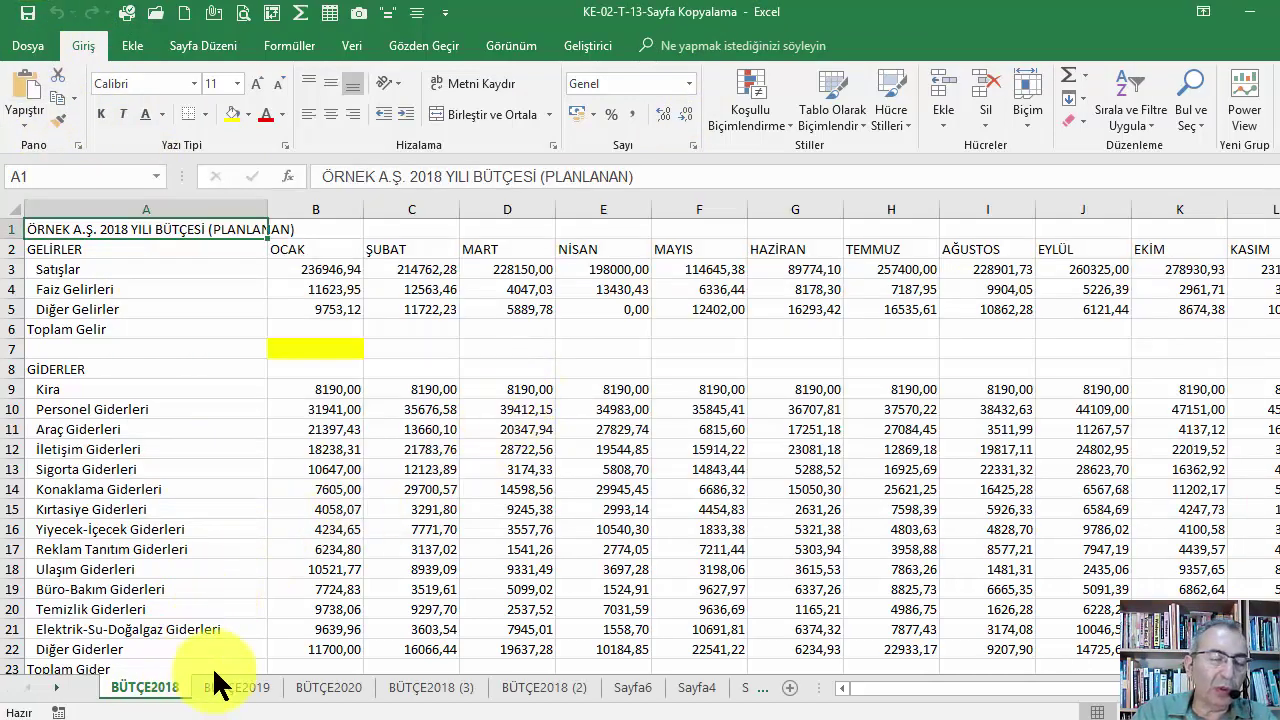
- Use Taşı veya Kopyala with Kopya oluştur to copy BÜTÇE2018 into Kitap2 before Sayfa1
right_click(140, 690)
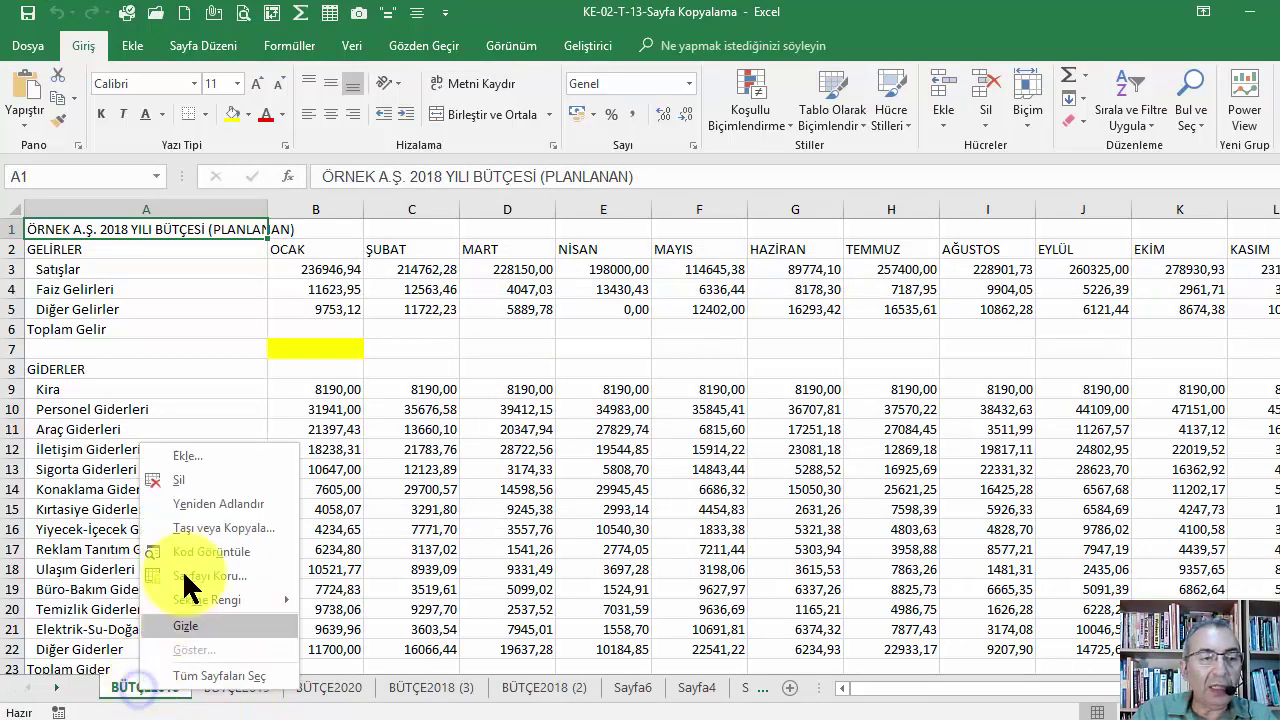
left_click(235, 528)
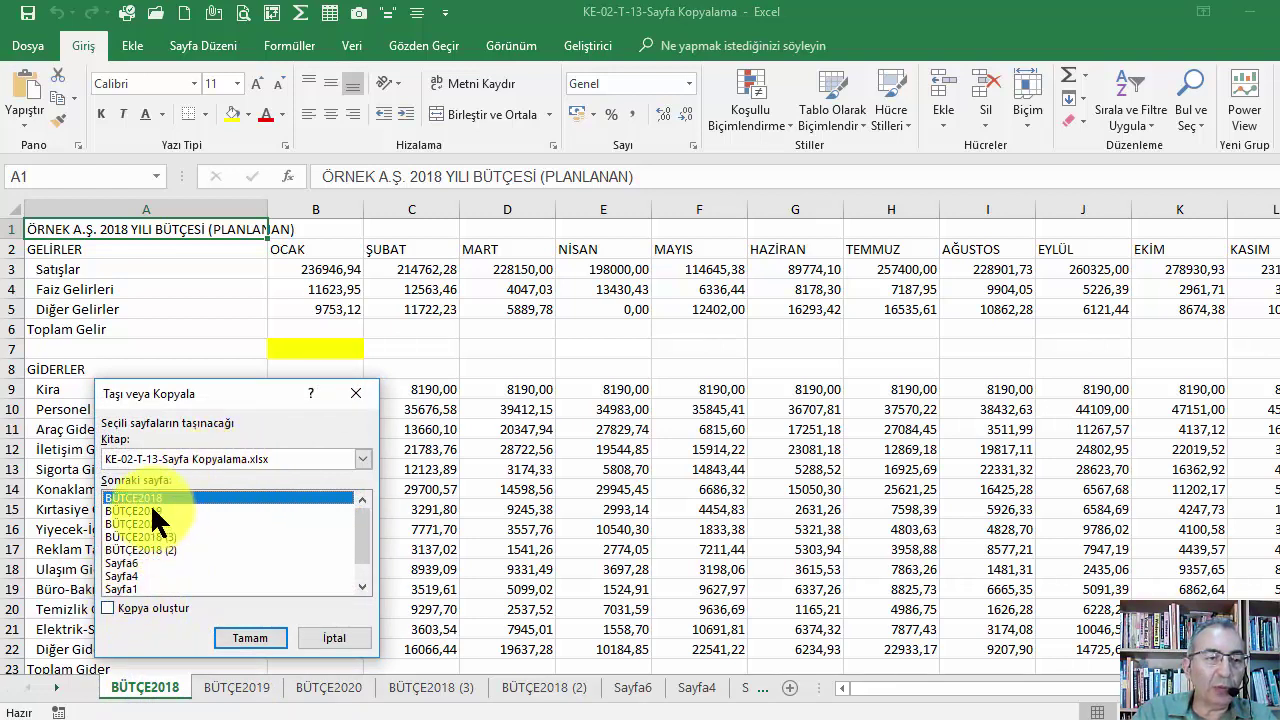
left_click(107, 608)
left_click(195, 459)
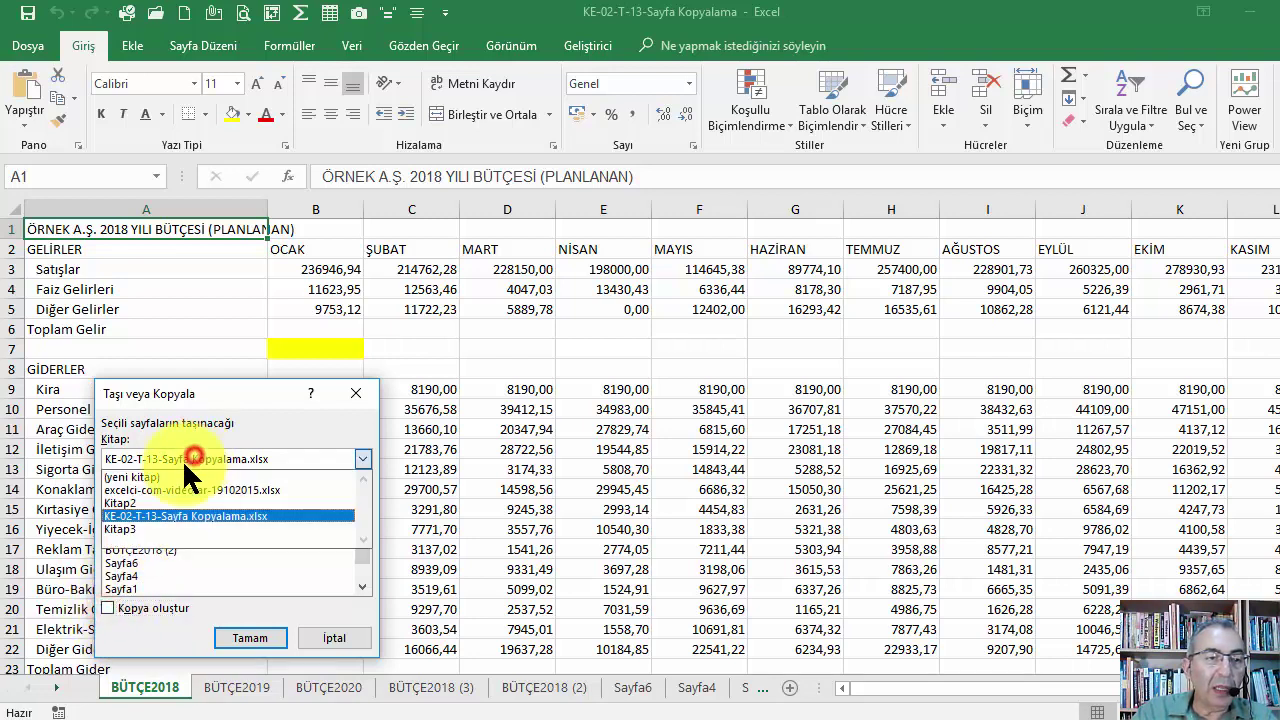
left_click(140, 503)
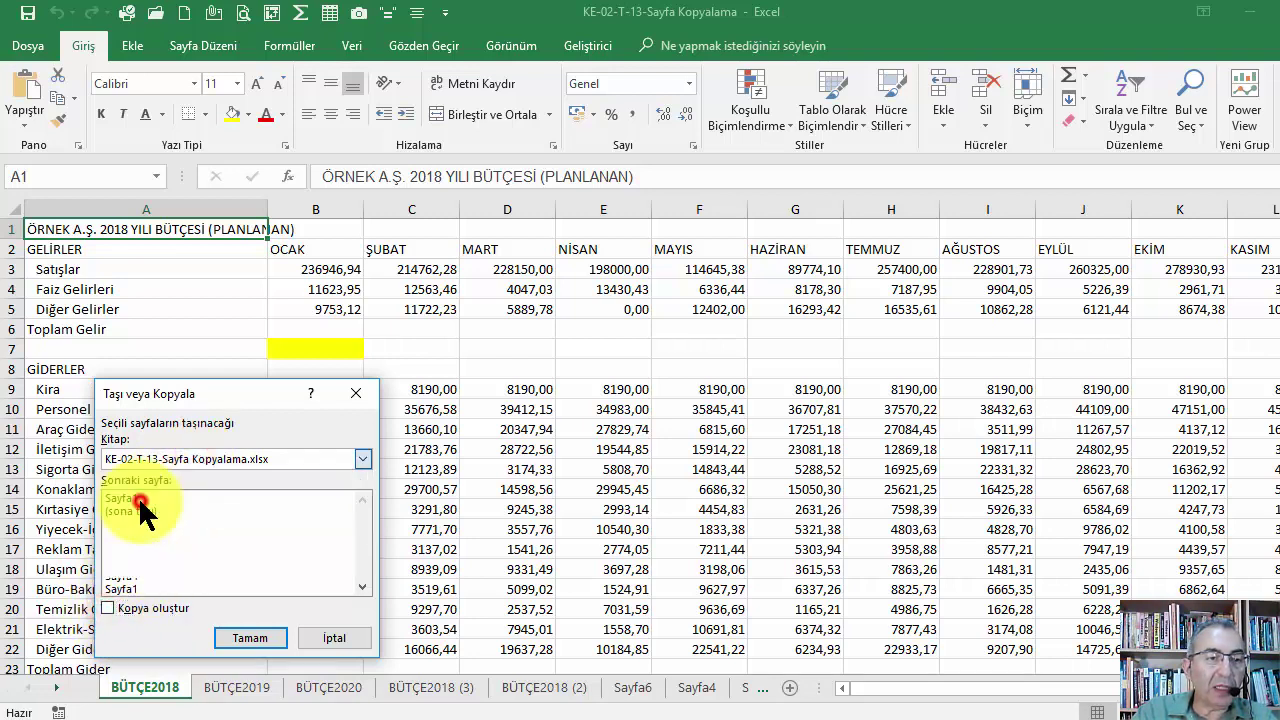
left_click(107, 607)
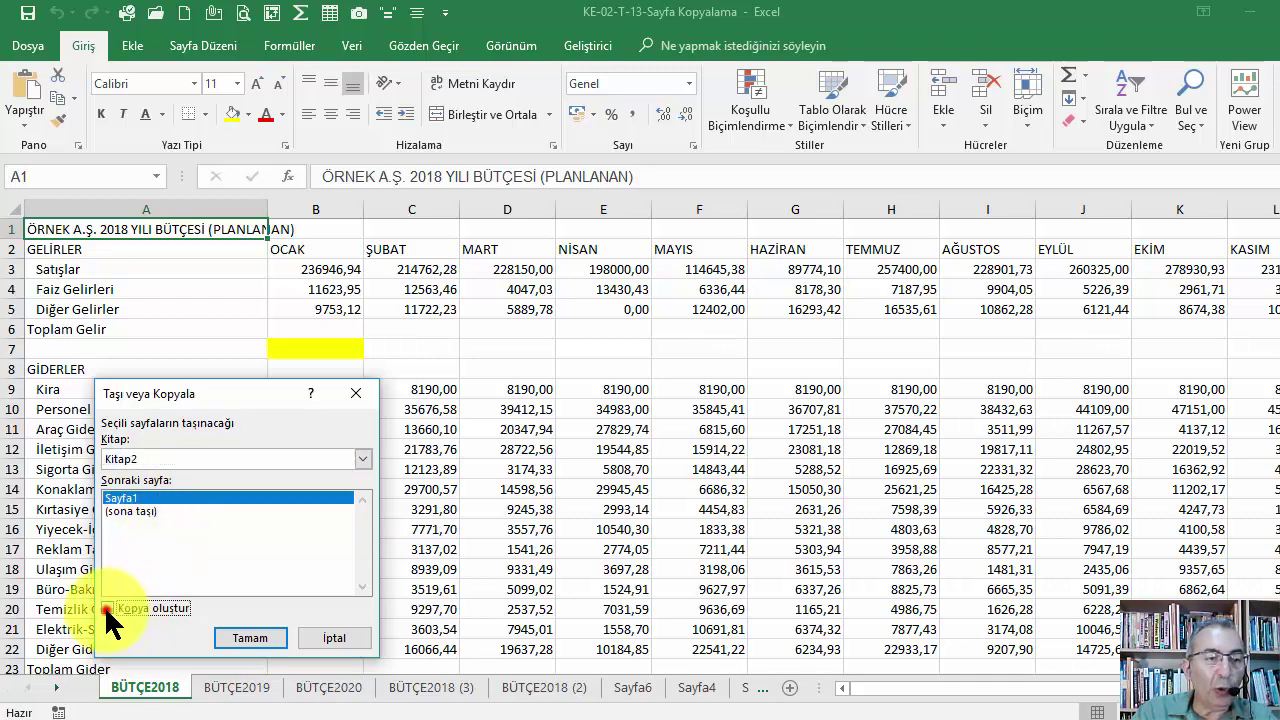
left_click(252, 637)
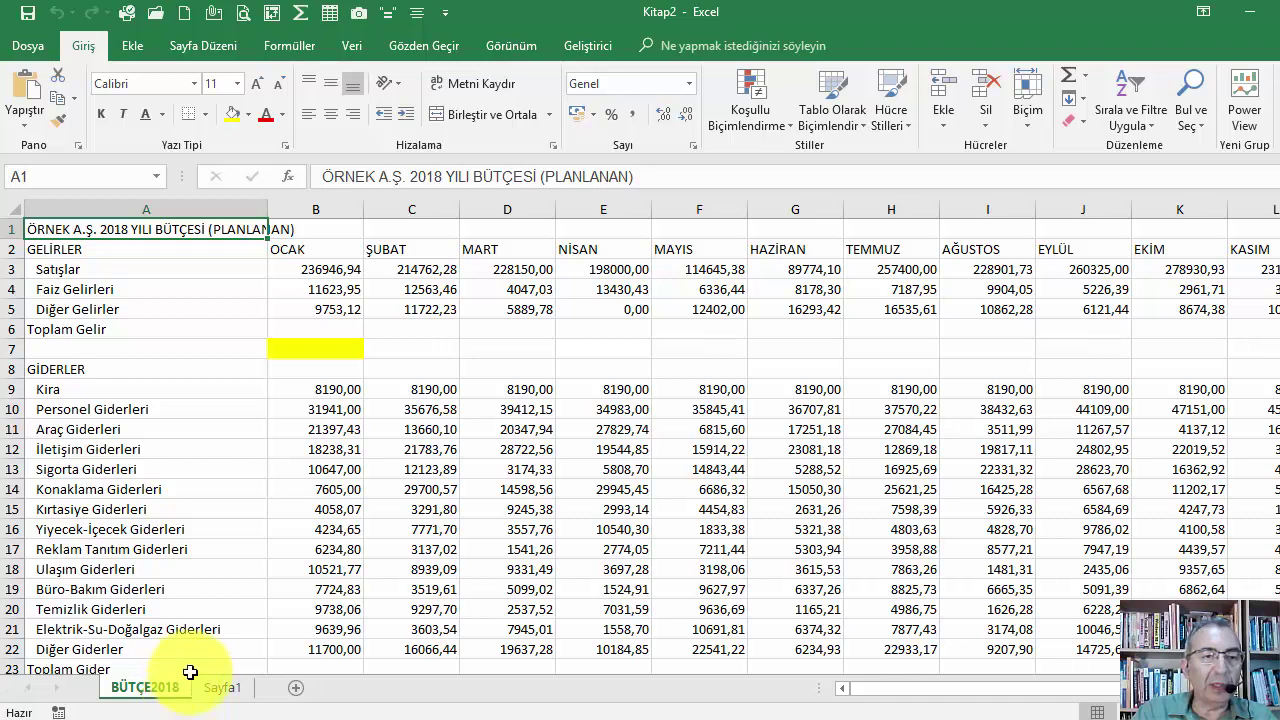
- Alt+Tab from Kitap2 back to the KE-02-T-13-Sayfa Kopyalama workbook window
key("alt+Tab")
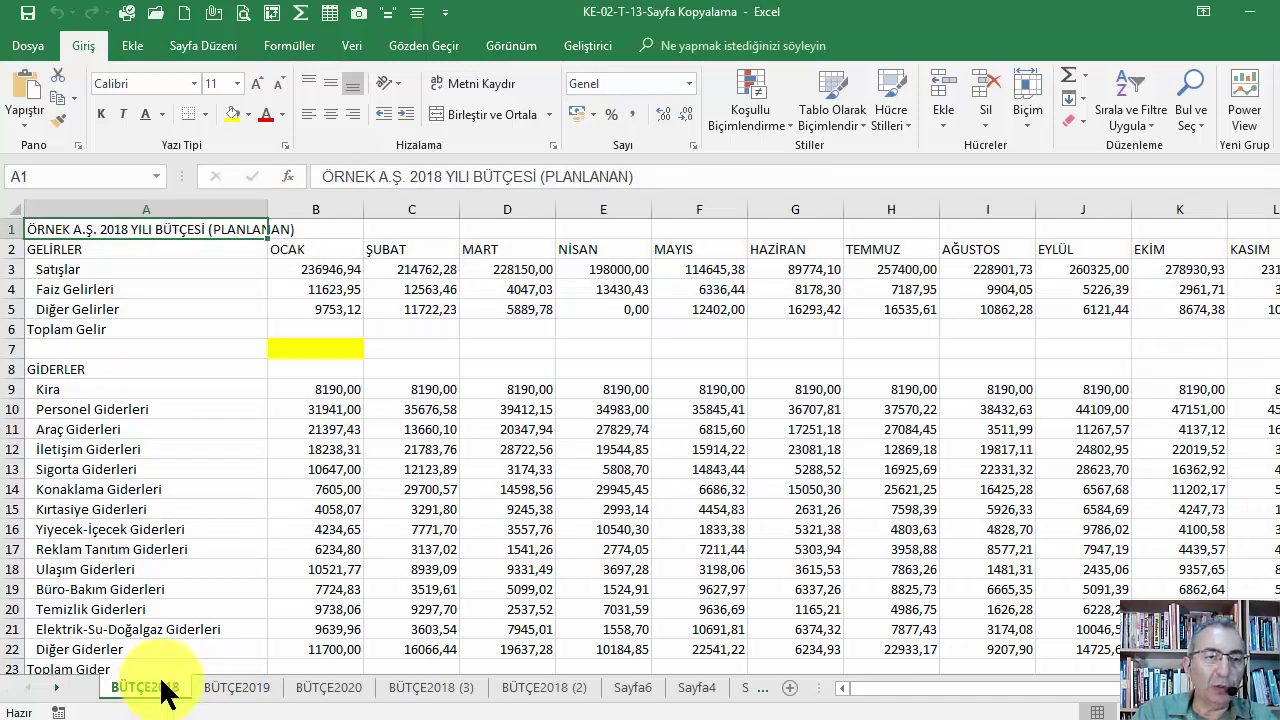
key("alt+Tab")
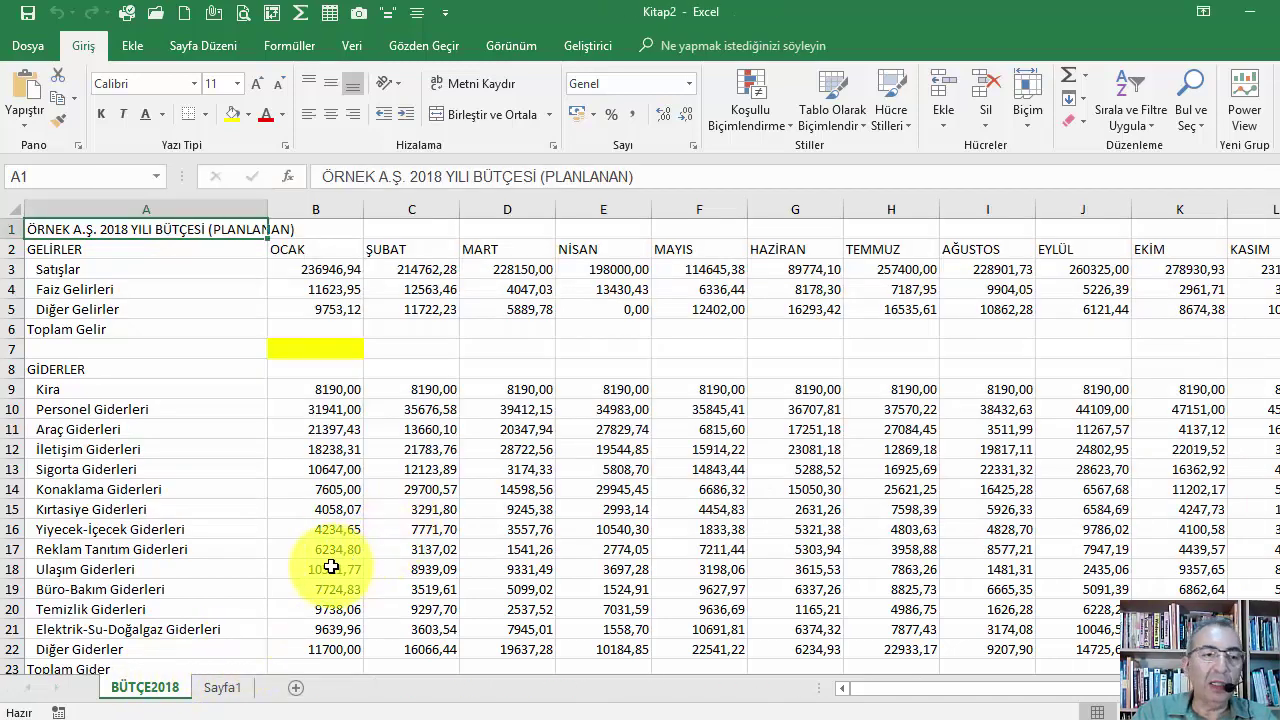
key("alt+Tab")
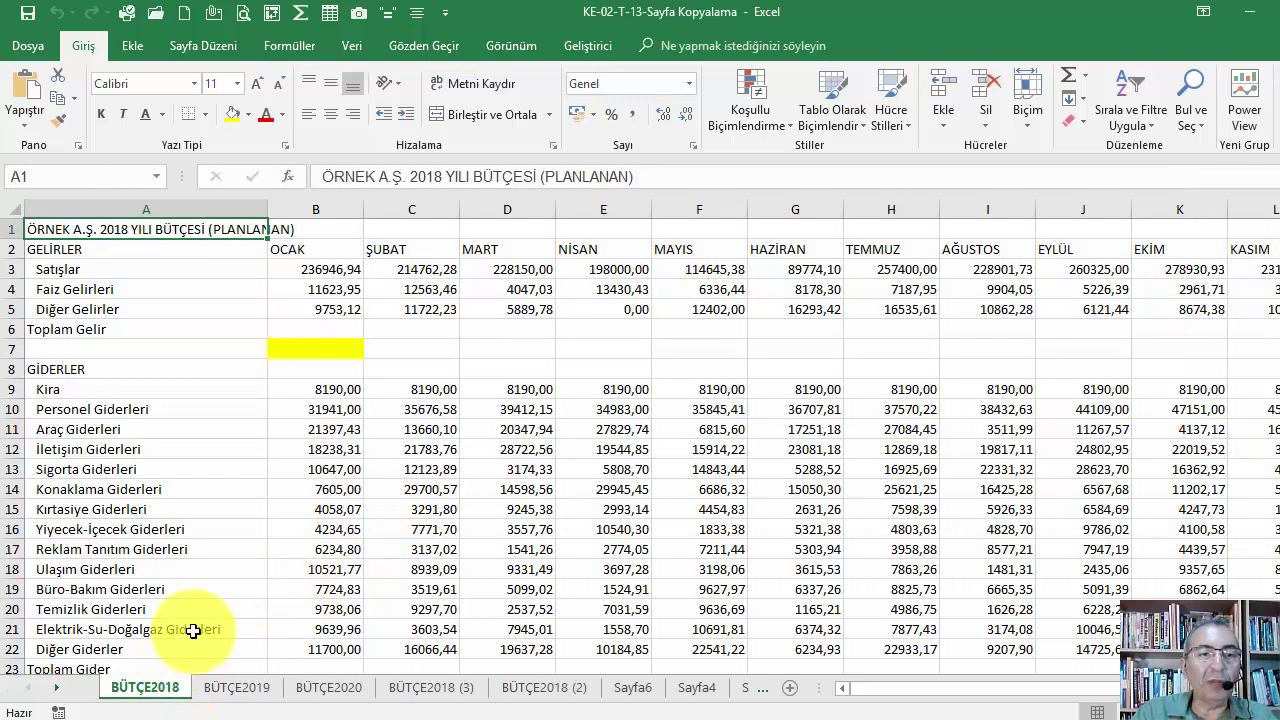